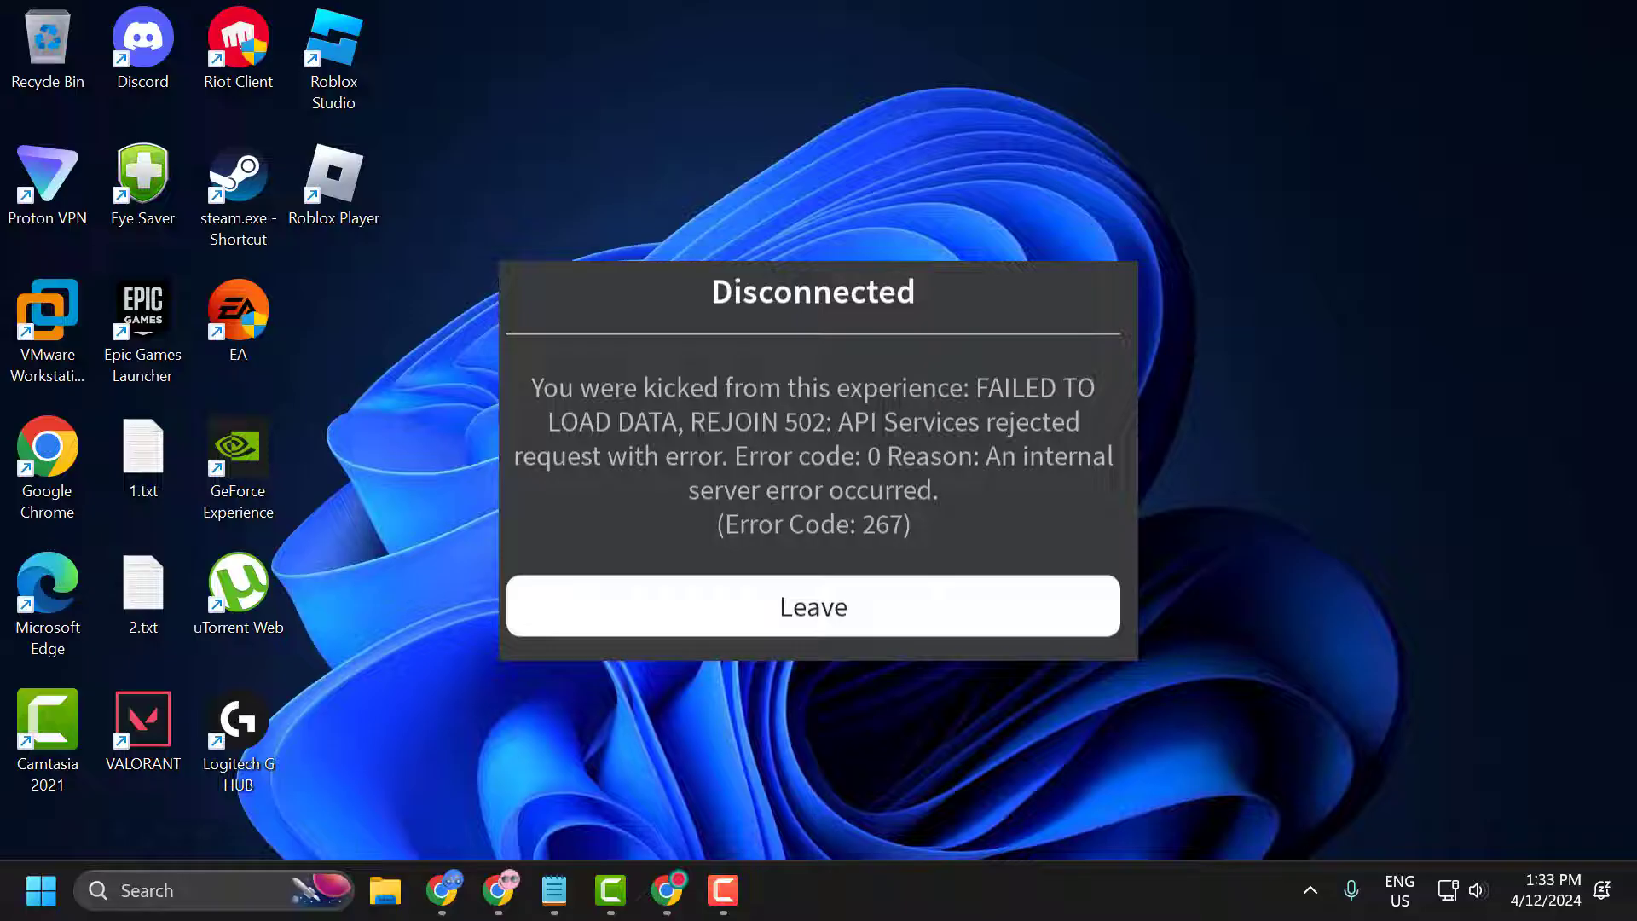
Step: Dismiss the Roblox error 267 Disconnected message by choosing Leave
{"action": "left_click", "coordinate": [807, 583]}
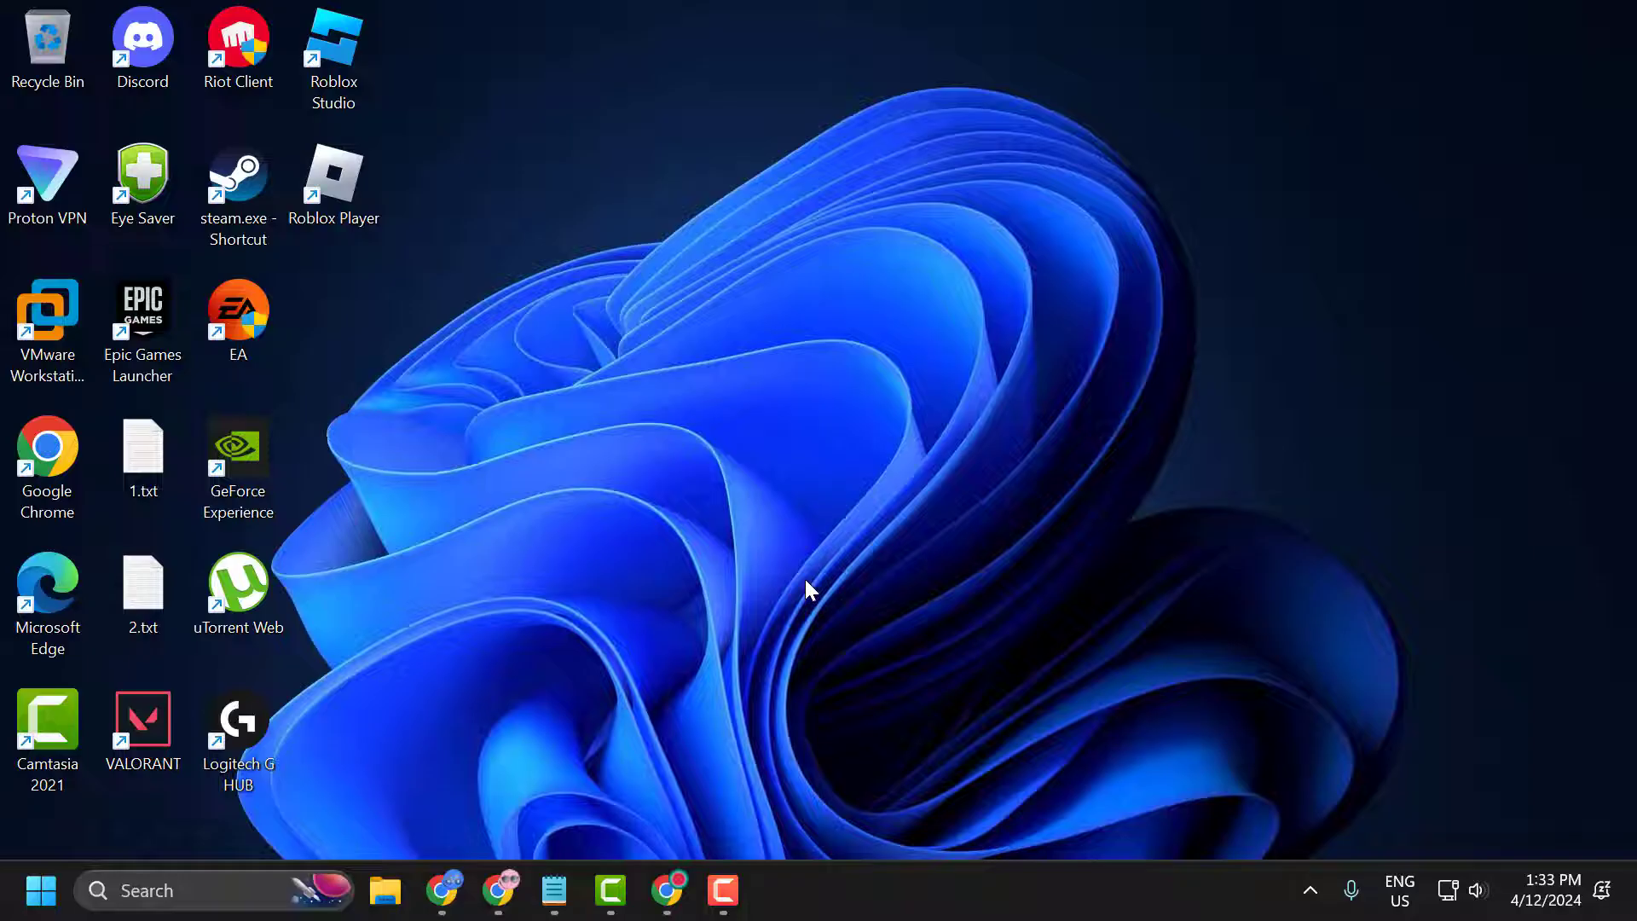
Step: Launch Chrome and go to Settings > Privacy and security > Third-party cookies
{"action": "left_click", "coordinate": [668, 890]}
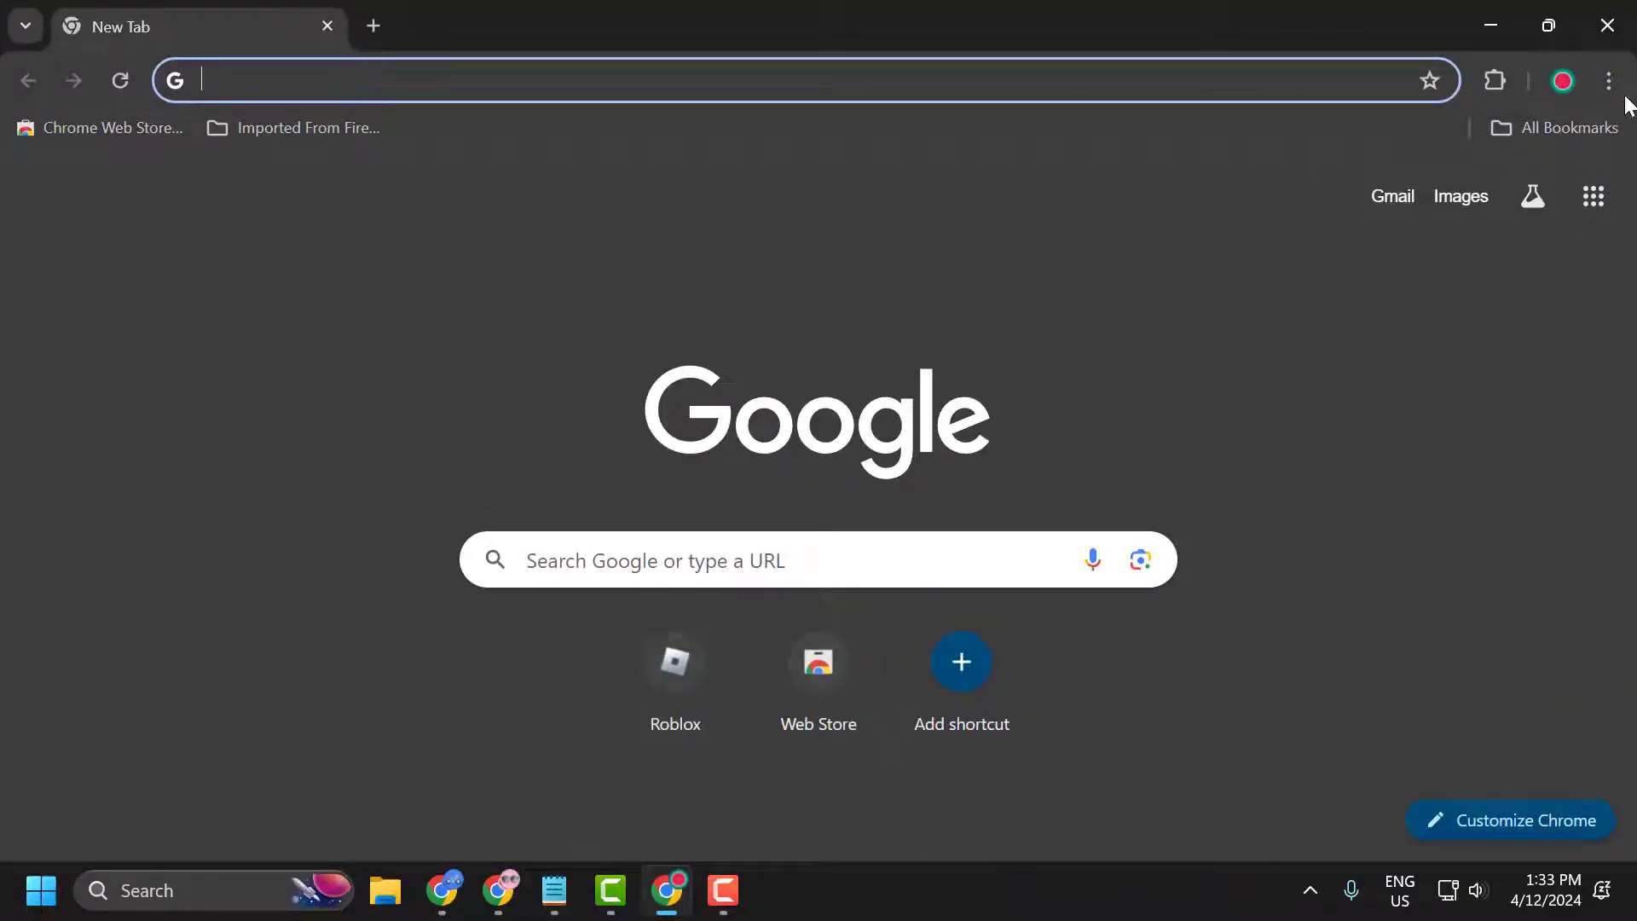
{"action": "left_click", "coordinate": [1609, 81]}
{"action": "scroll", "coordinate": [1505, 375], "scroll_direction": "down", "scroll_amount": 1}
{"action": "scroll", "coordinate": [1450, 512], "scroll_direction": "down", "scroll_amount": 3}
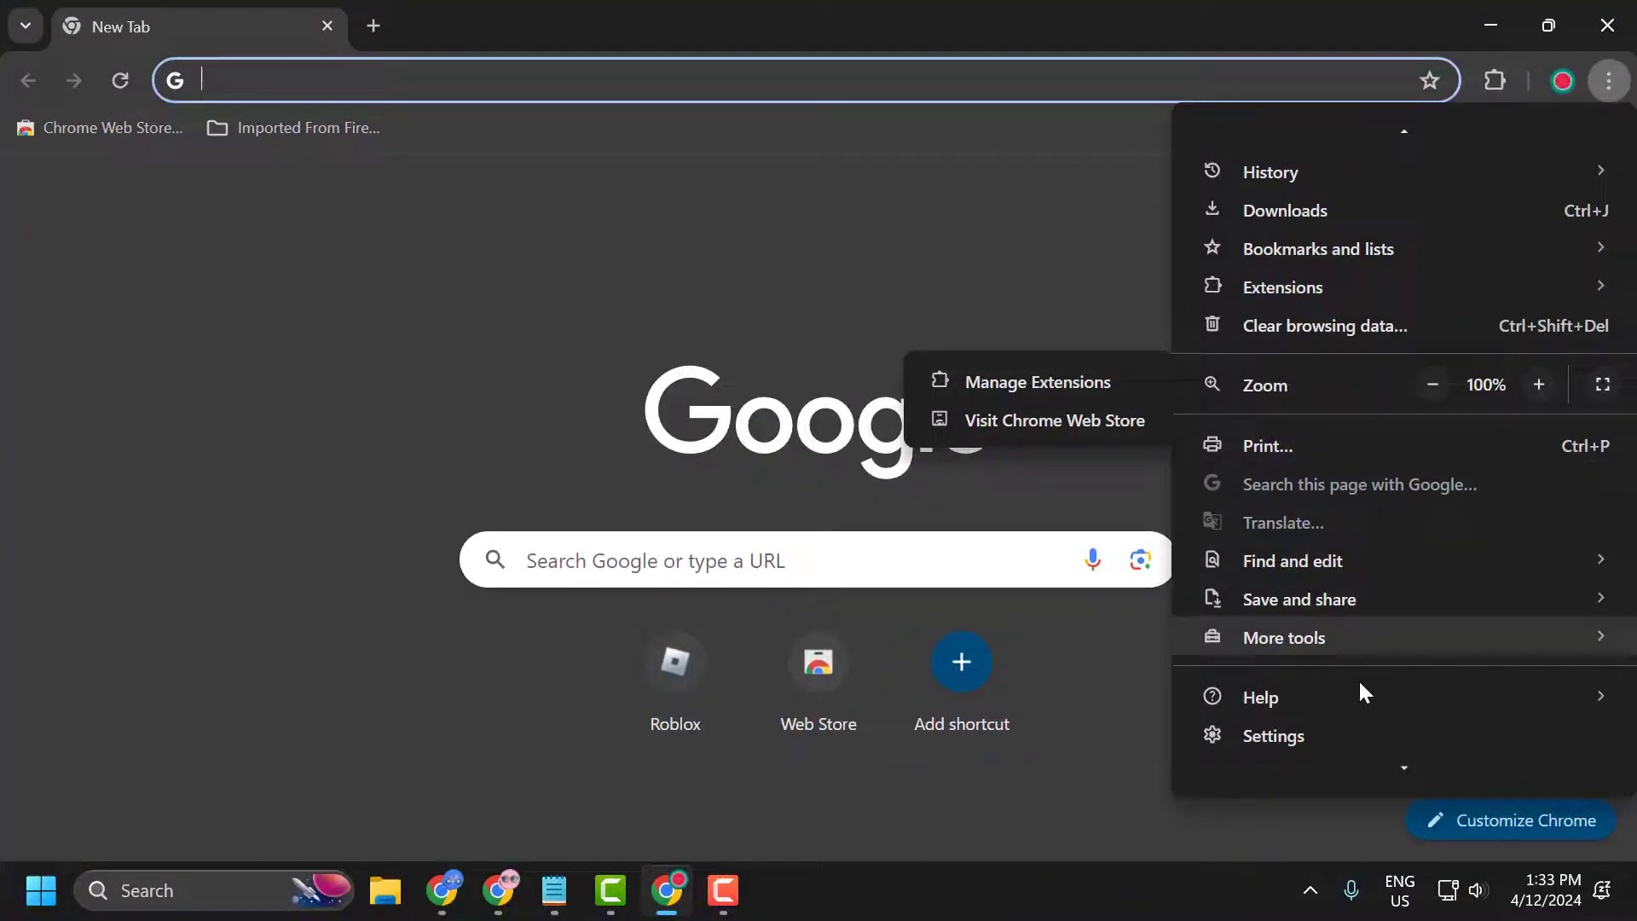
{"action": "left_click", "coordinate": [1324, 731]}
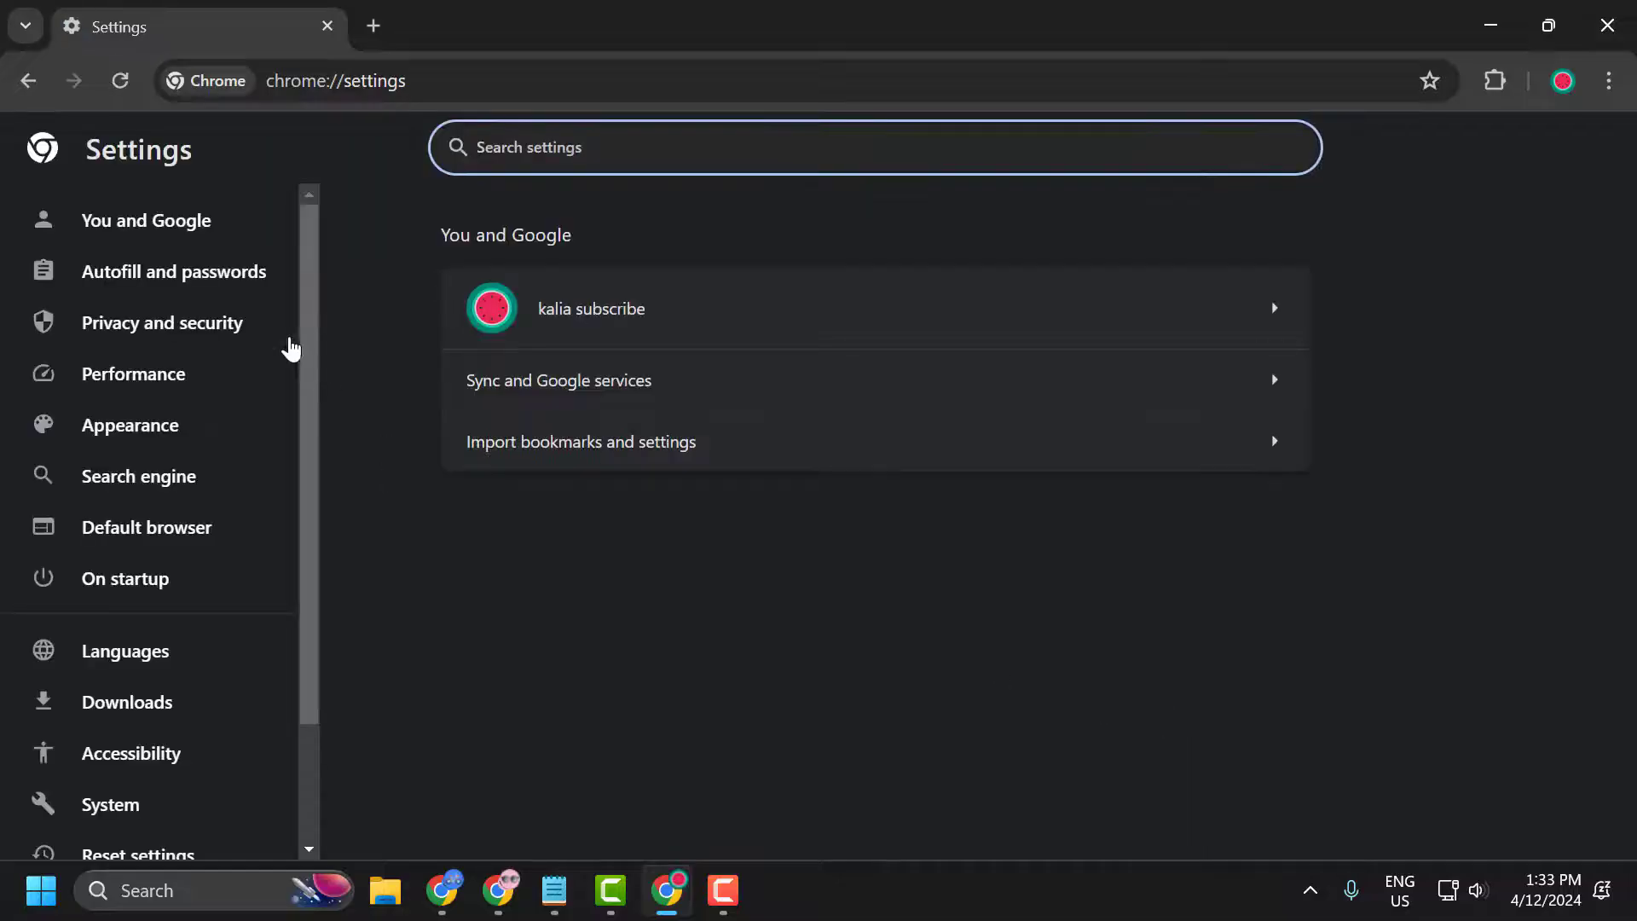
{"action": "left_click", "coordinate": [269, 341]}
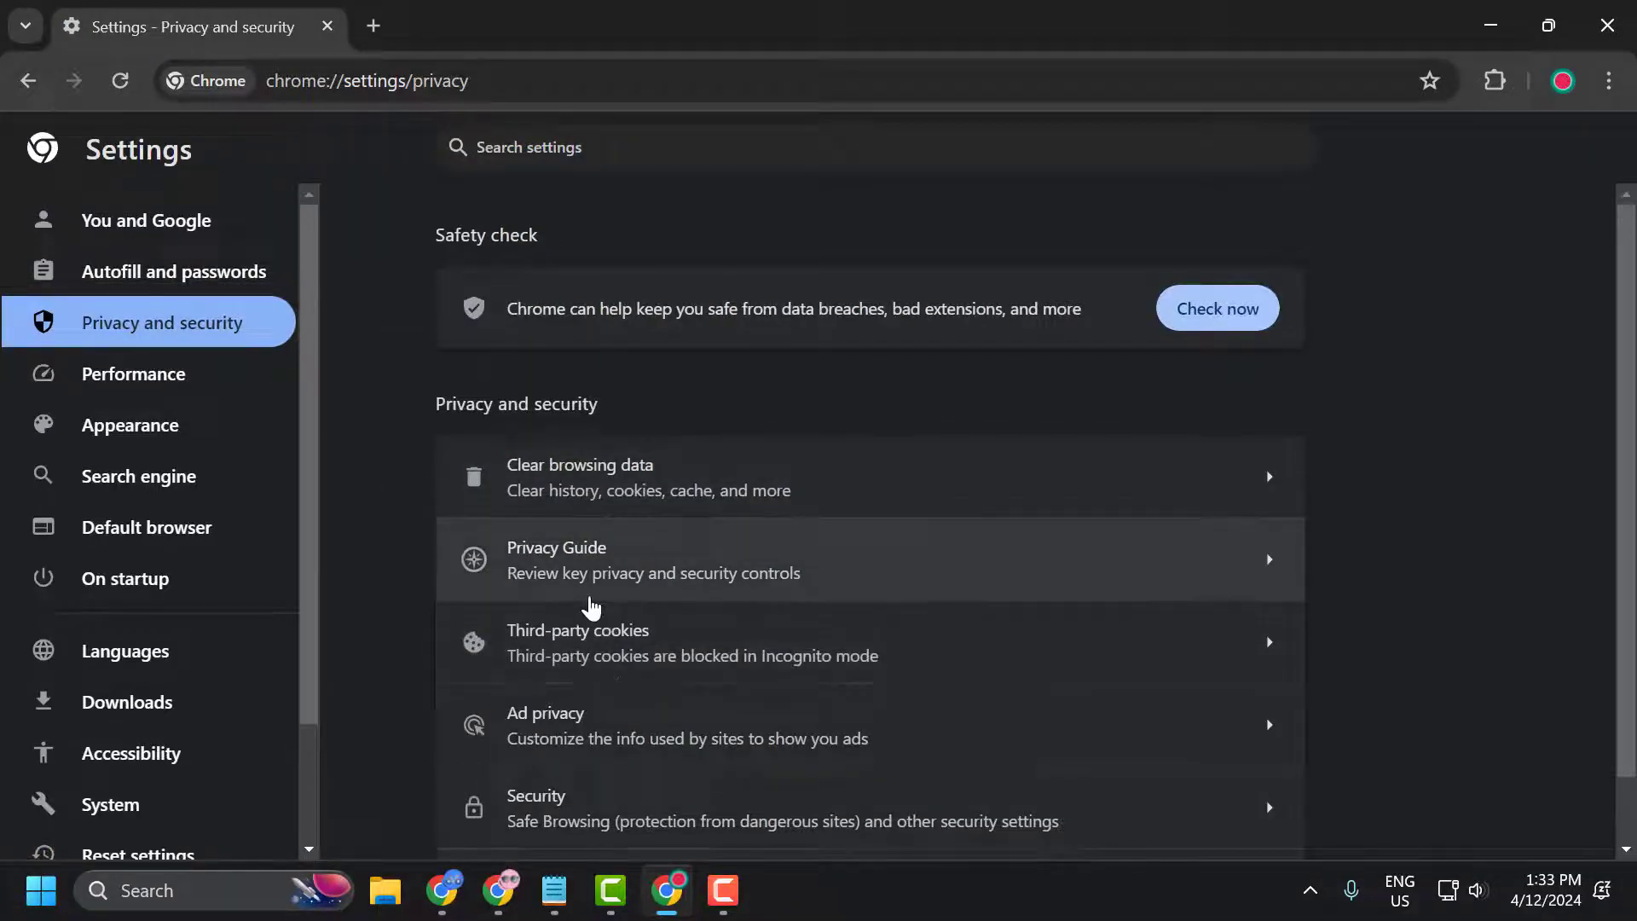
{"action": "left_click", "coordinate": [641, 655]}
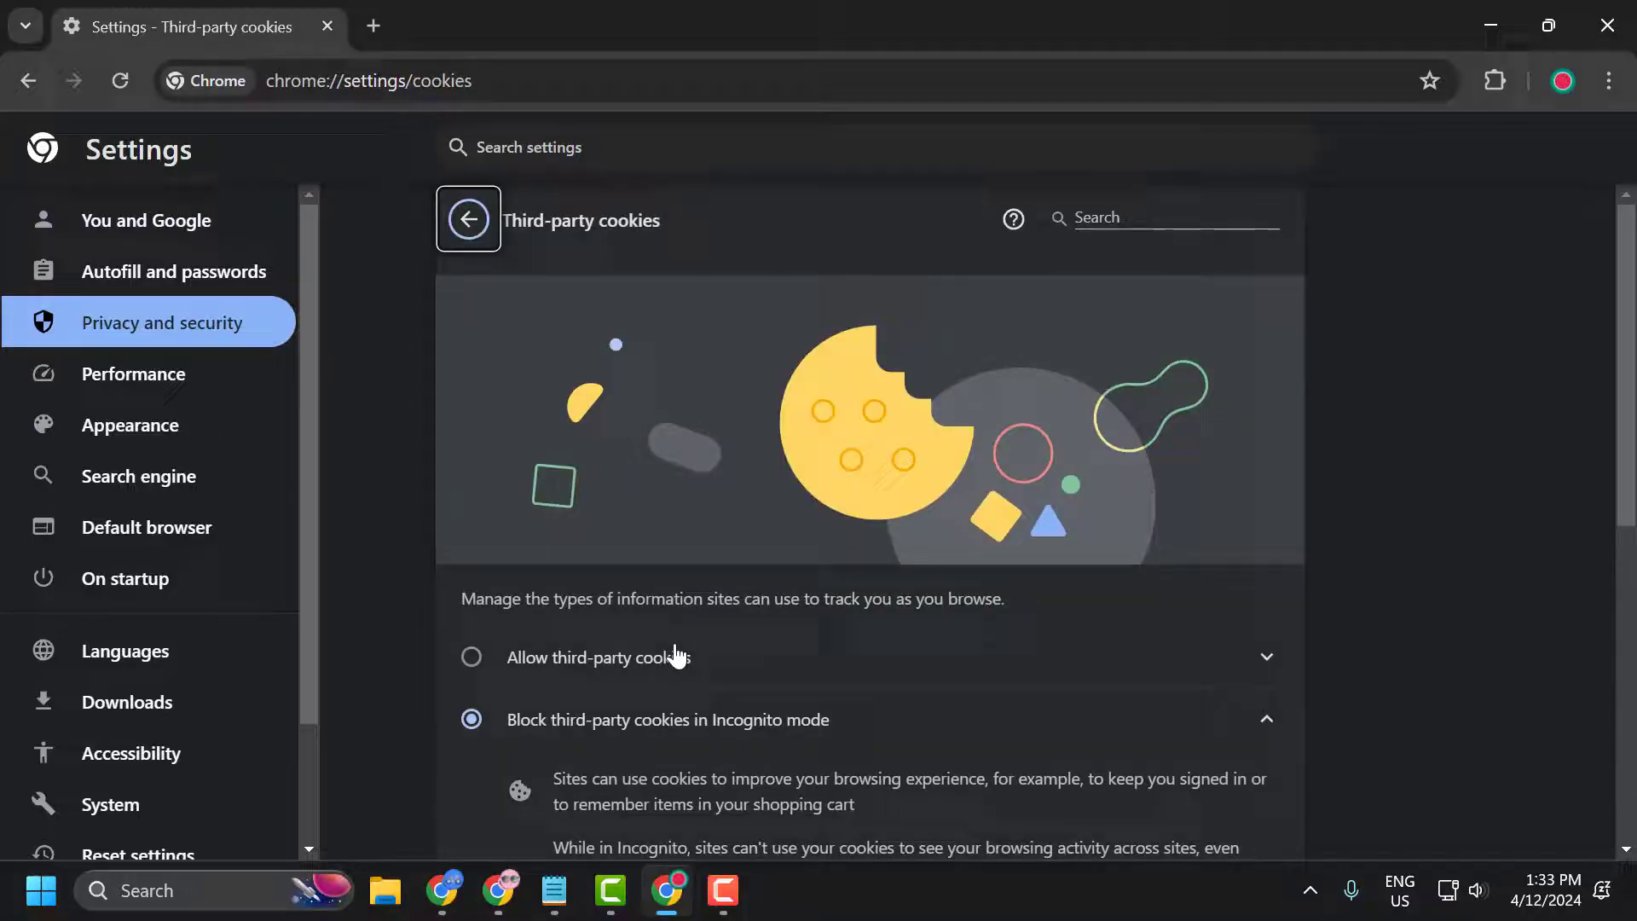
{"action": "scroll", "coordinate": [683, 520], "scroll_direction": "down", "scroll_amount": 6}
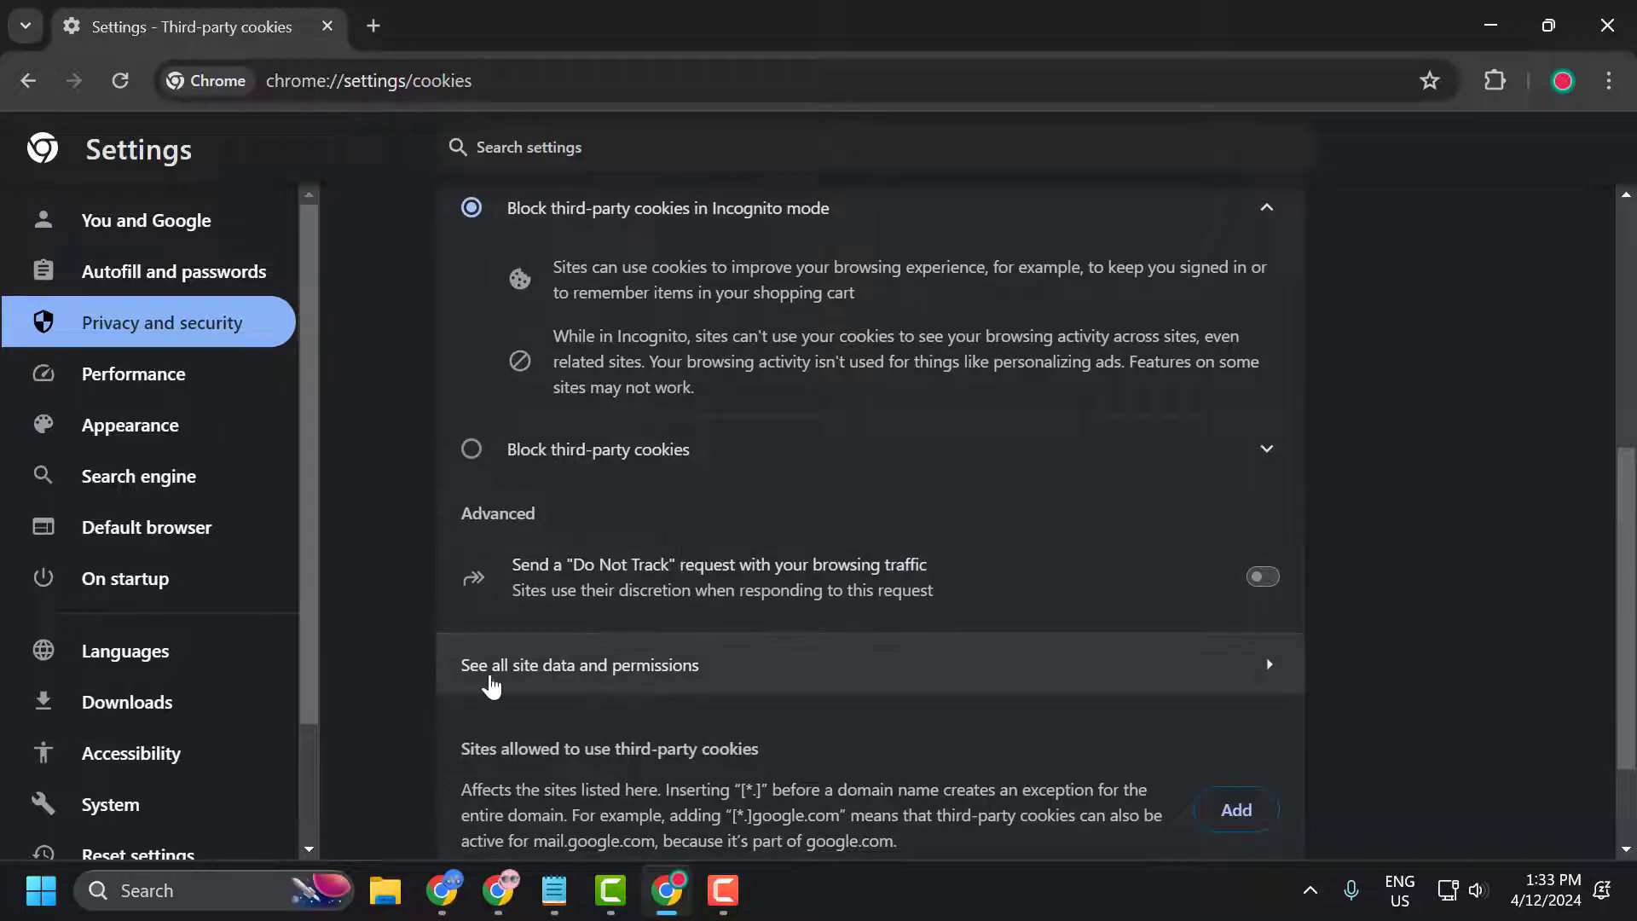
Step: Filter all site data by 'rob' and delete roblox.com's stored data and cookies
{"action": "left_click", "coordinate": [783, 674]}
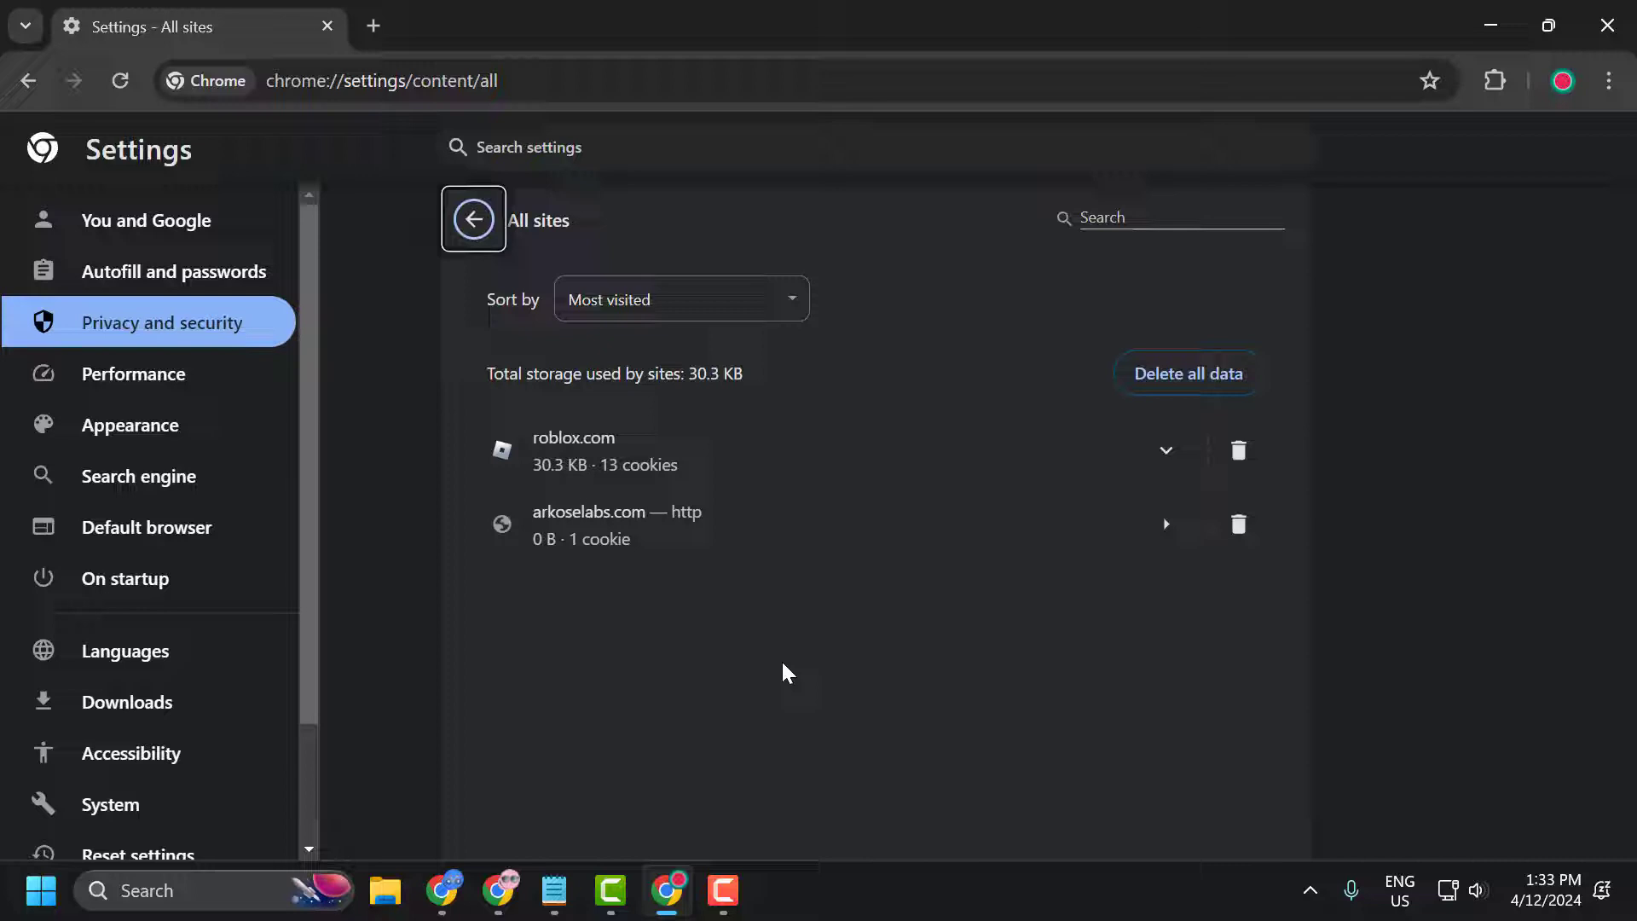
{"action": "left_click", "coordinate": [1111, 224]}
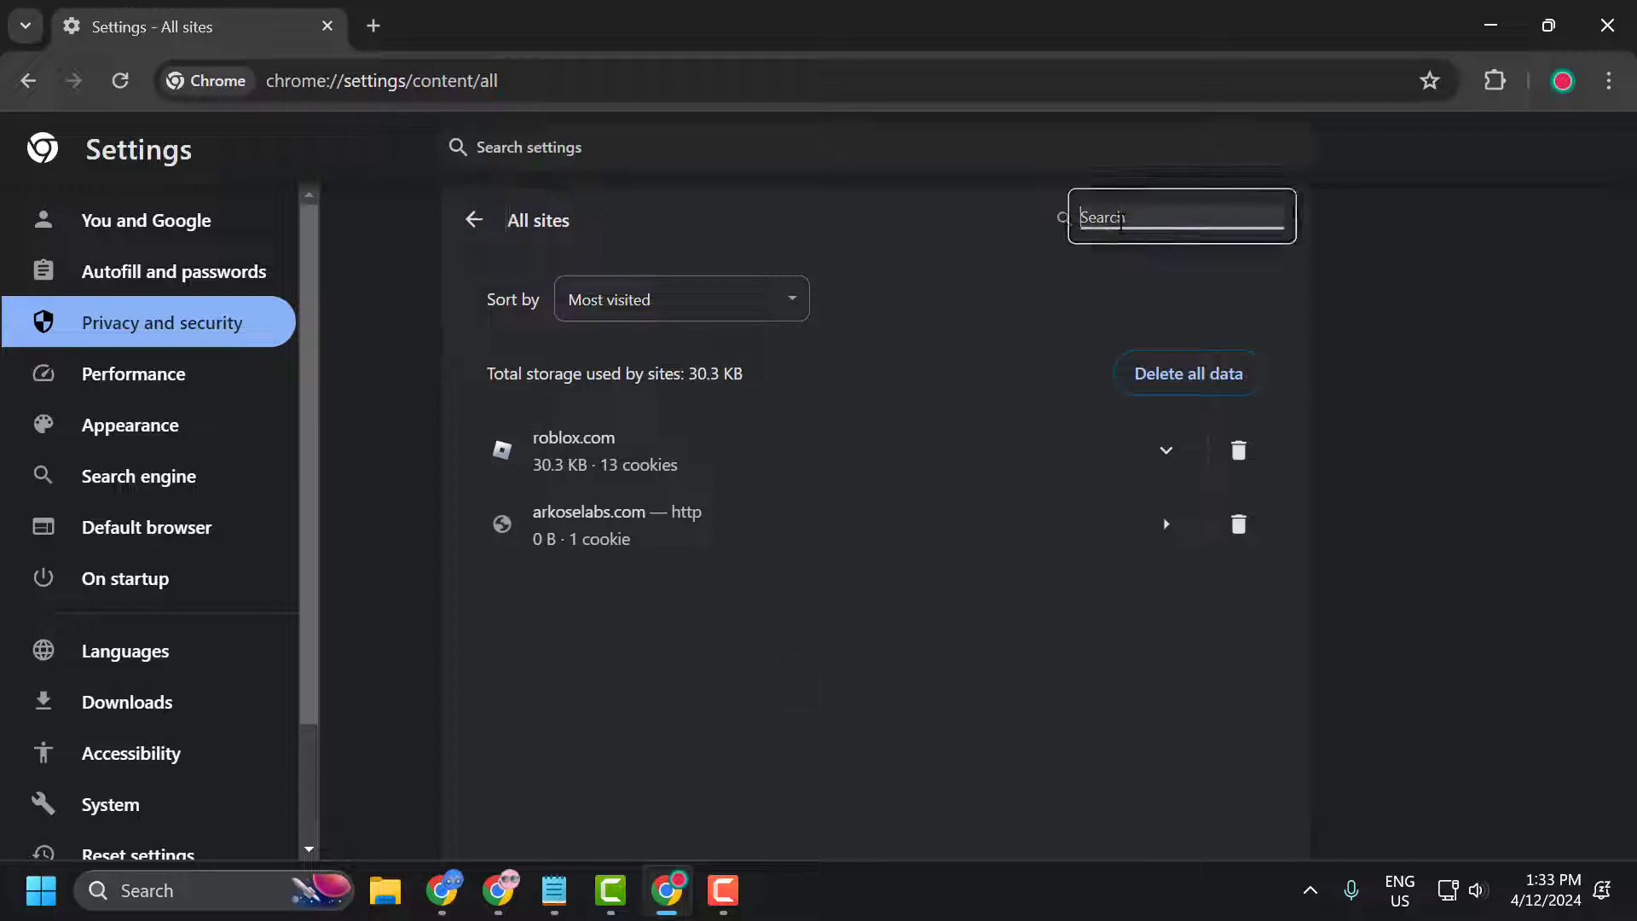
{"action": "type", "text": "rob"}
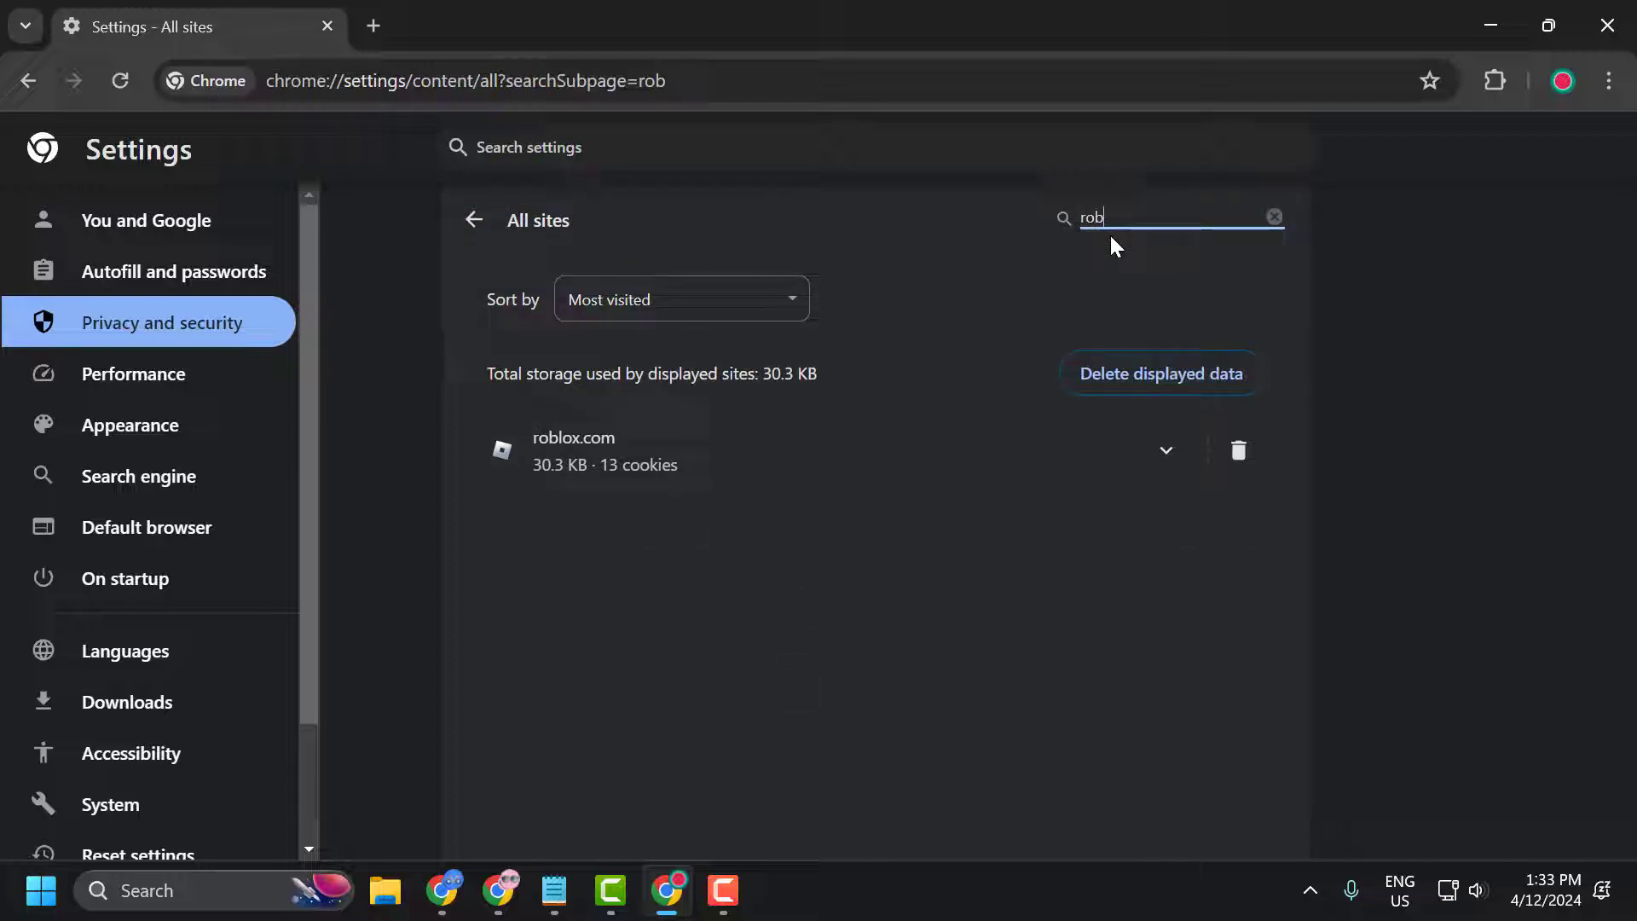
{"action": "left_click", "coordinate": [1260, 461]}
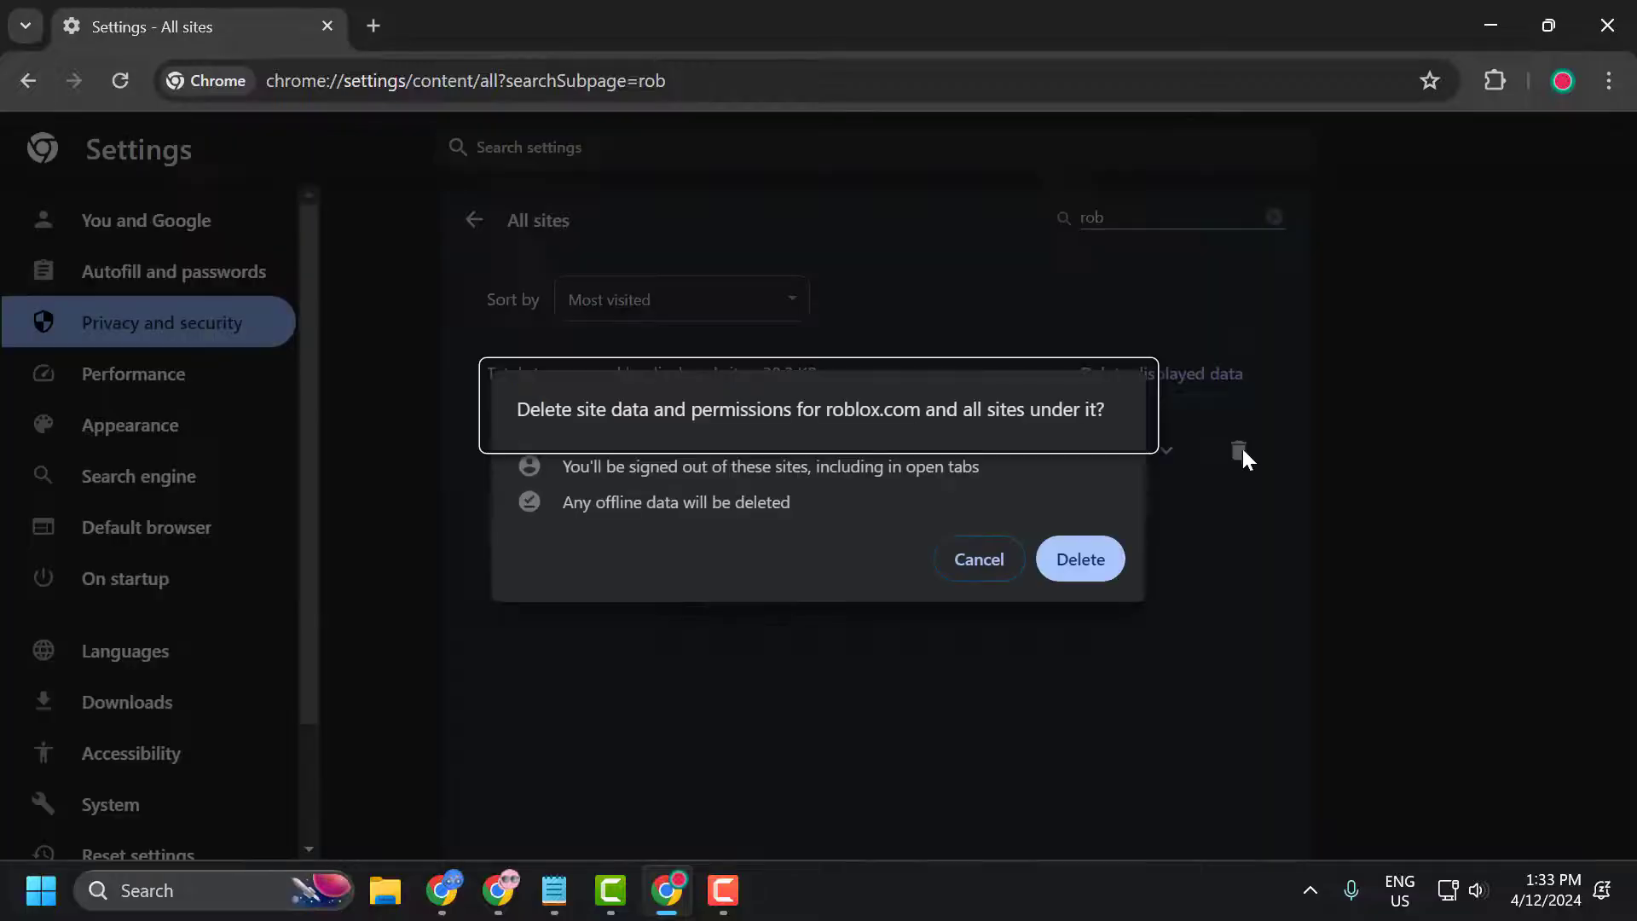
{"action": "left_click", "coordinate": [1091, 561]}
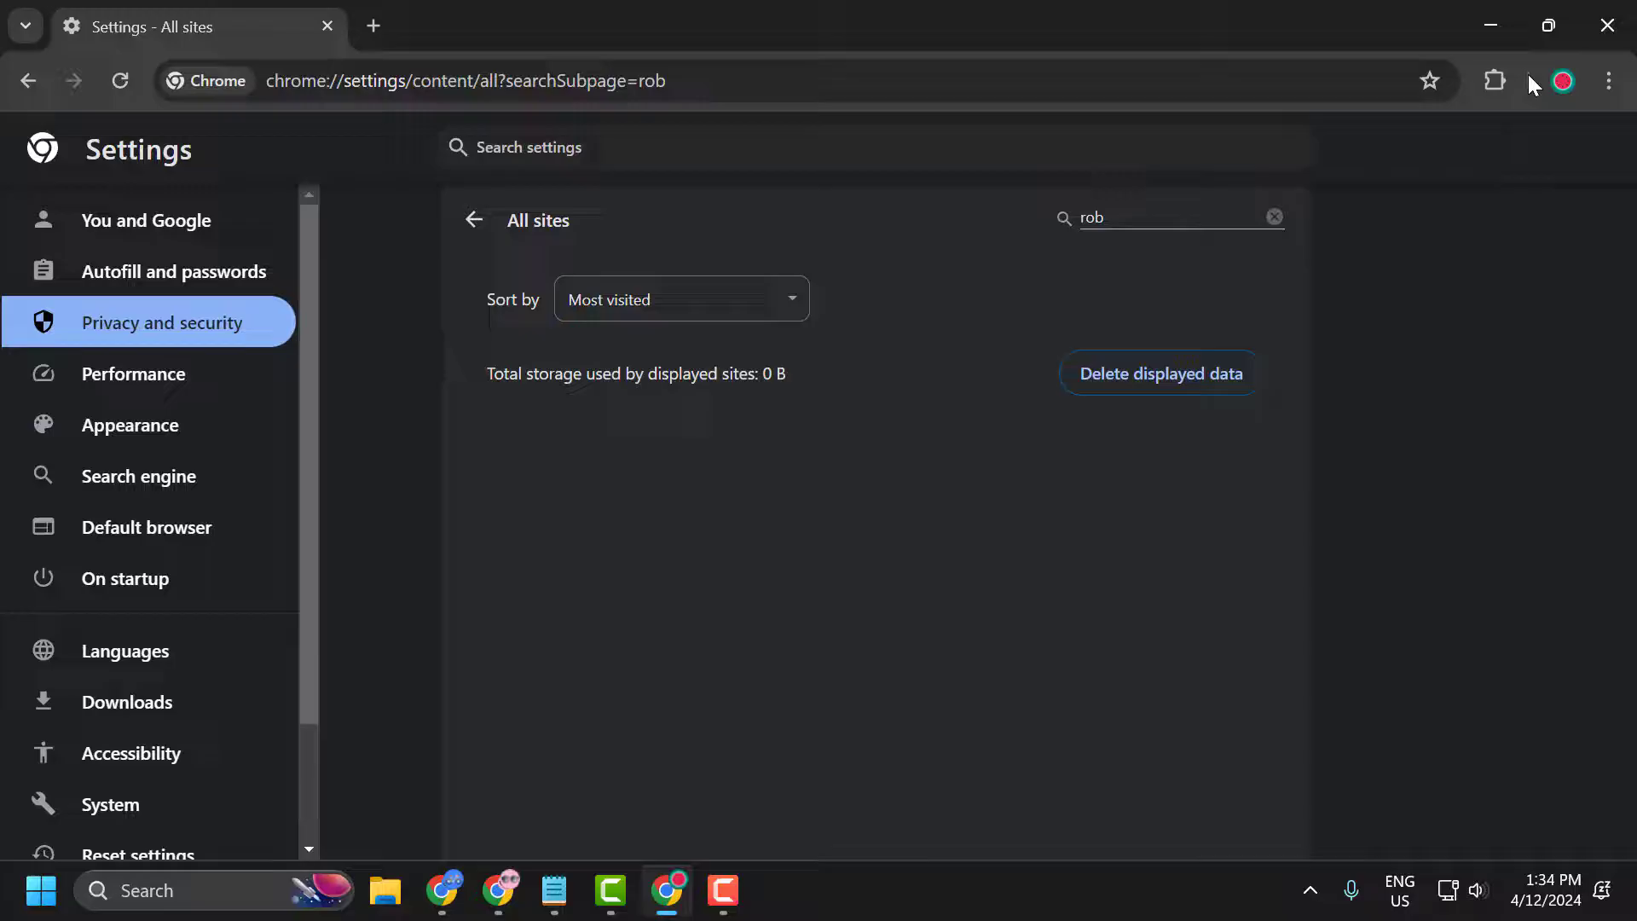
Step: Minimize Chrome and run %localappdata% from the Windows Run dialog
{"action": "left_click", "coordinate": [1498, 33]}
{"action": "left_click", "coordinate": [169, 891]}
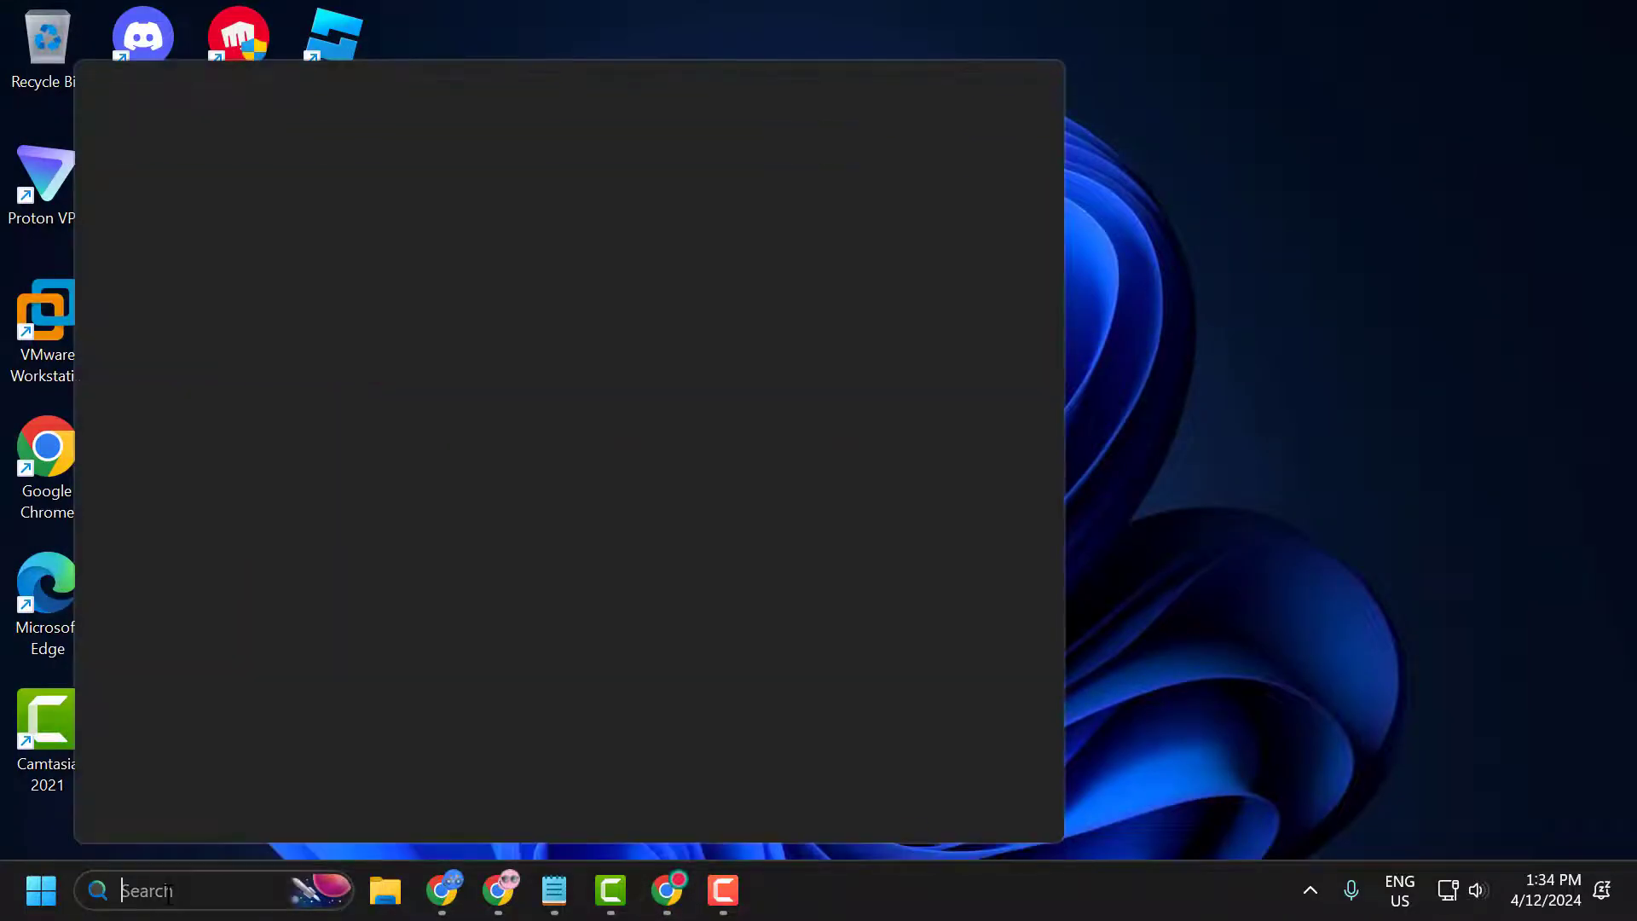
{"action": "type", "text": "run"}
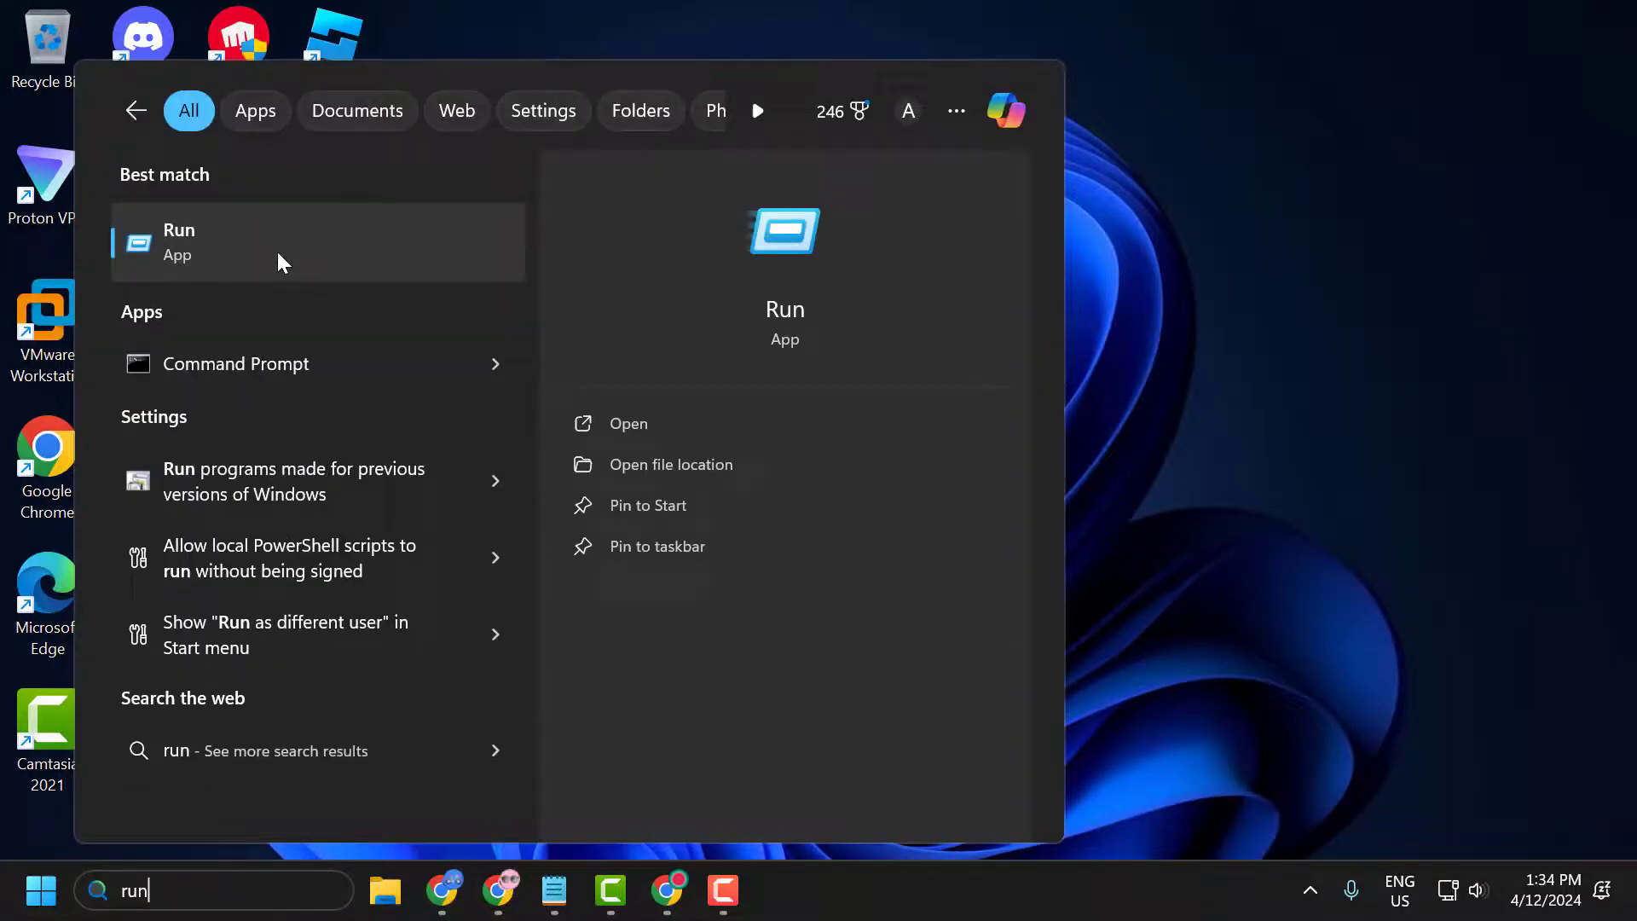
{"action": "left_click", "coordinate": [278, 252]}
{"action": "left_click", "coordinate": [217, 713]}
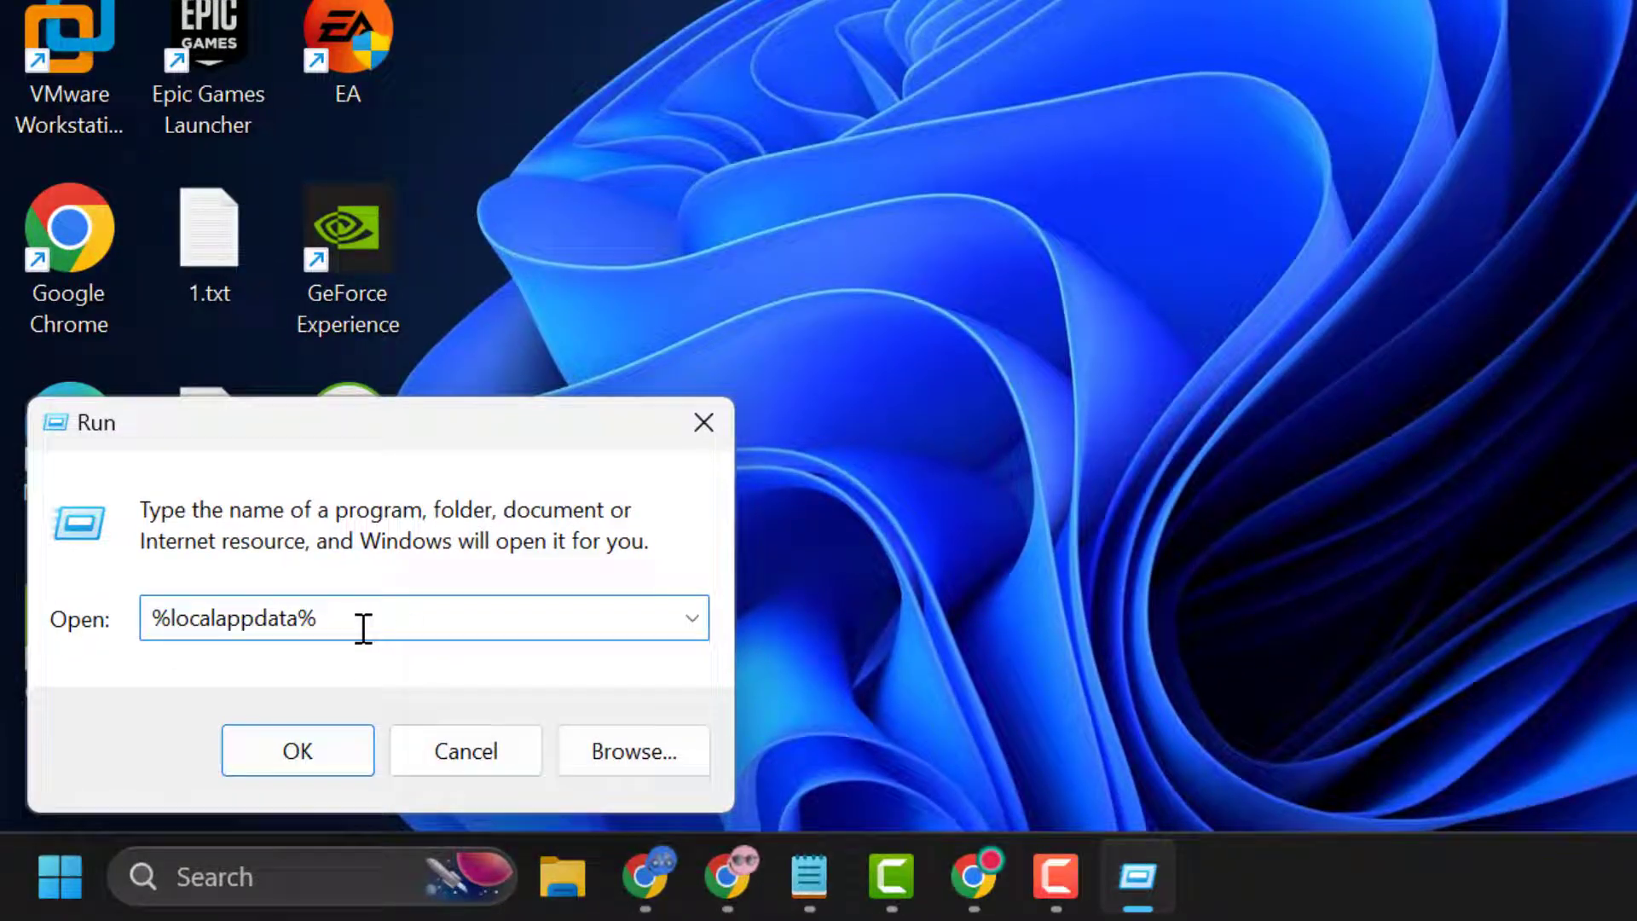
{"action": "left_click", "coordinate": [331, 743]}
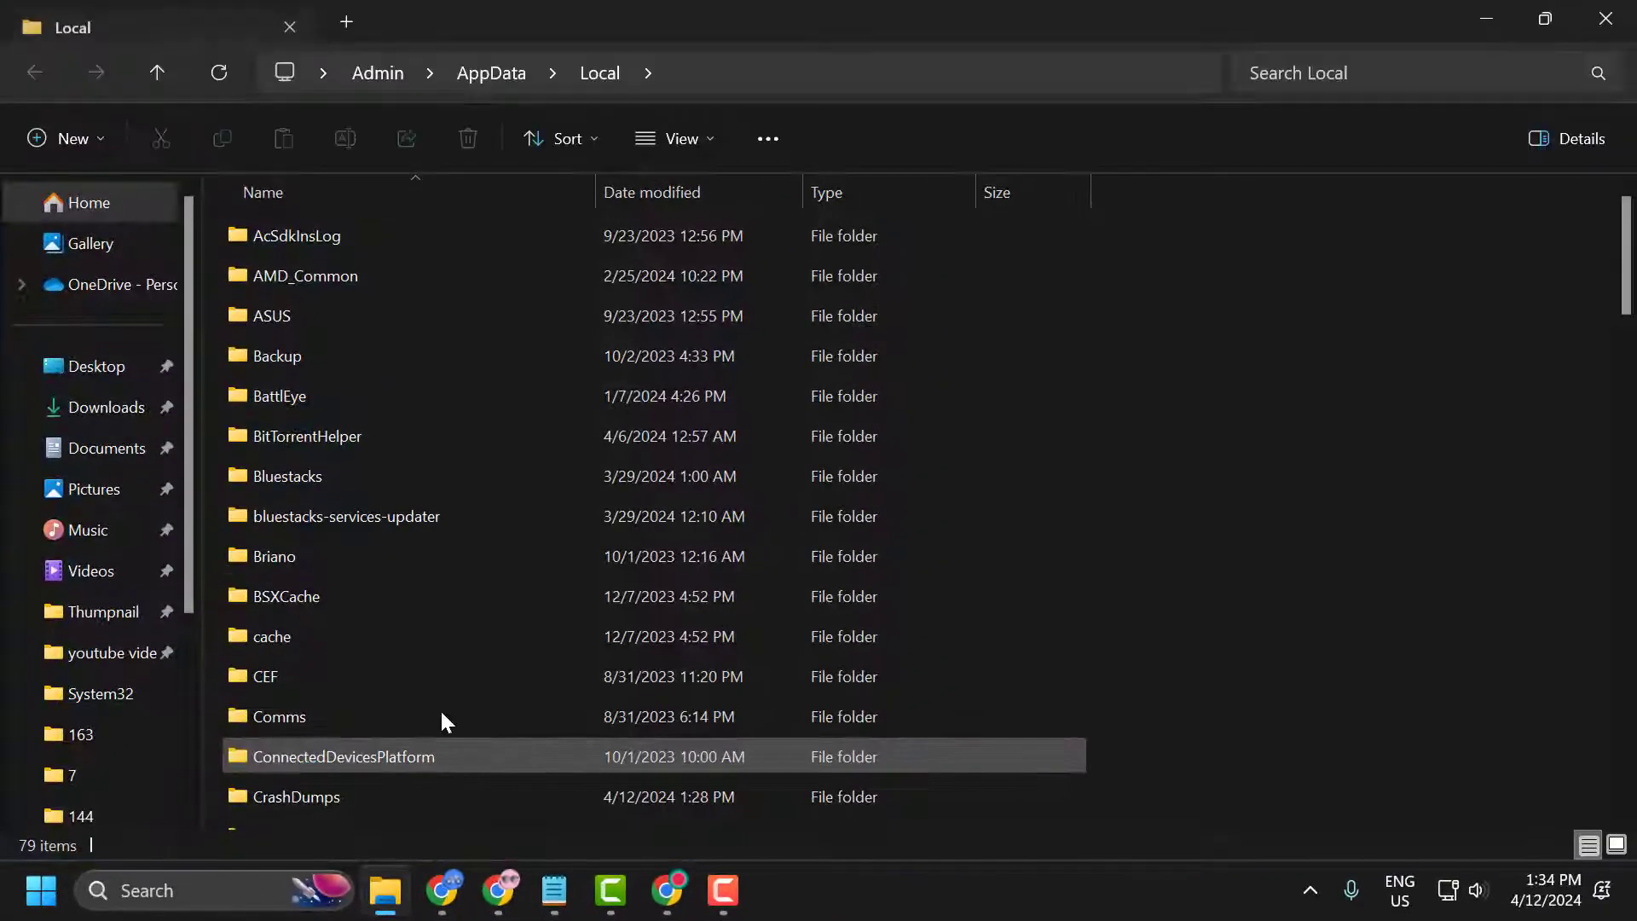
Step: Delete the Roblox folder inside AppData\Local\Temp, then close File Explorer
{"action": "left_click", "coordinate": [428, 550]}
{"action": "key", "text": "t"}
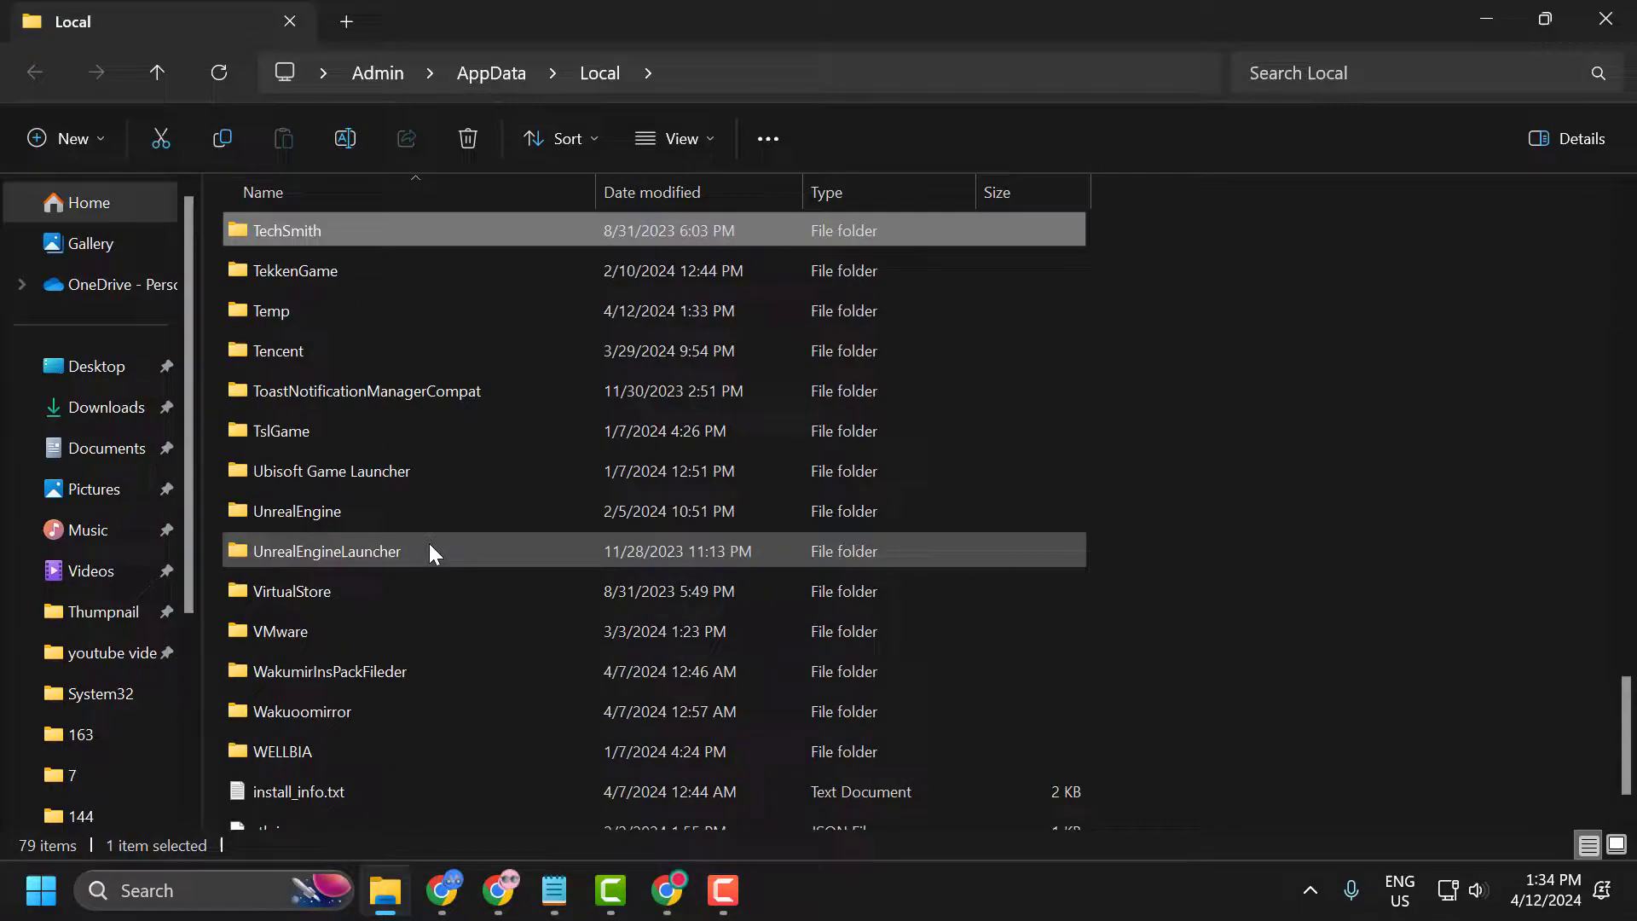
{"action": "double_click", "coordinate": [336, 309]}
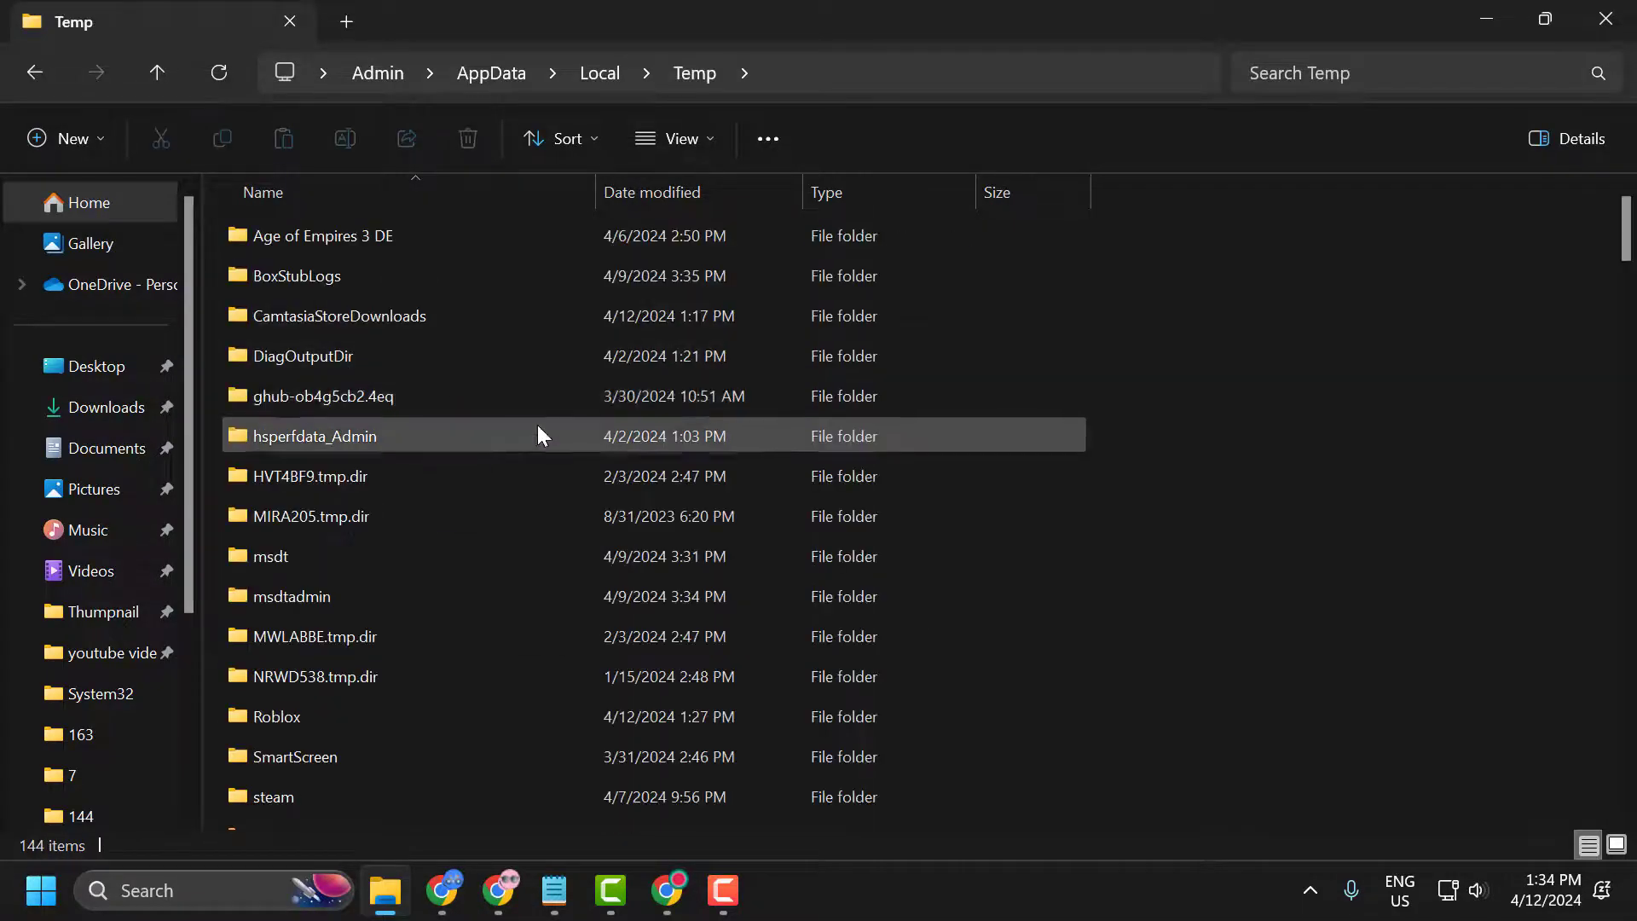
{"action": "left_click", "coordinate": [537, 436]}
{"action": "key", "text": "r"}
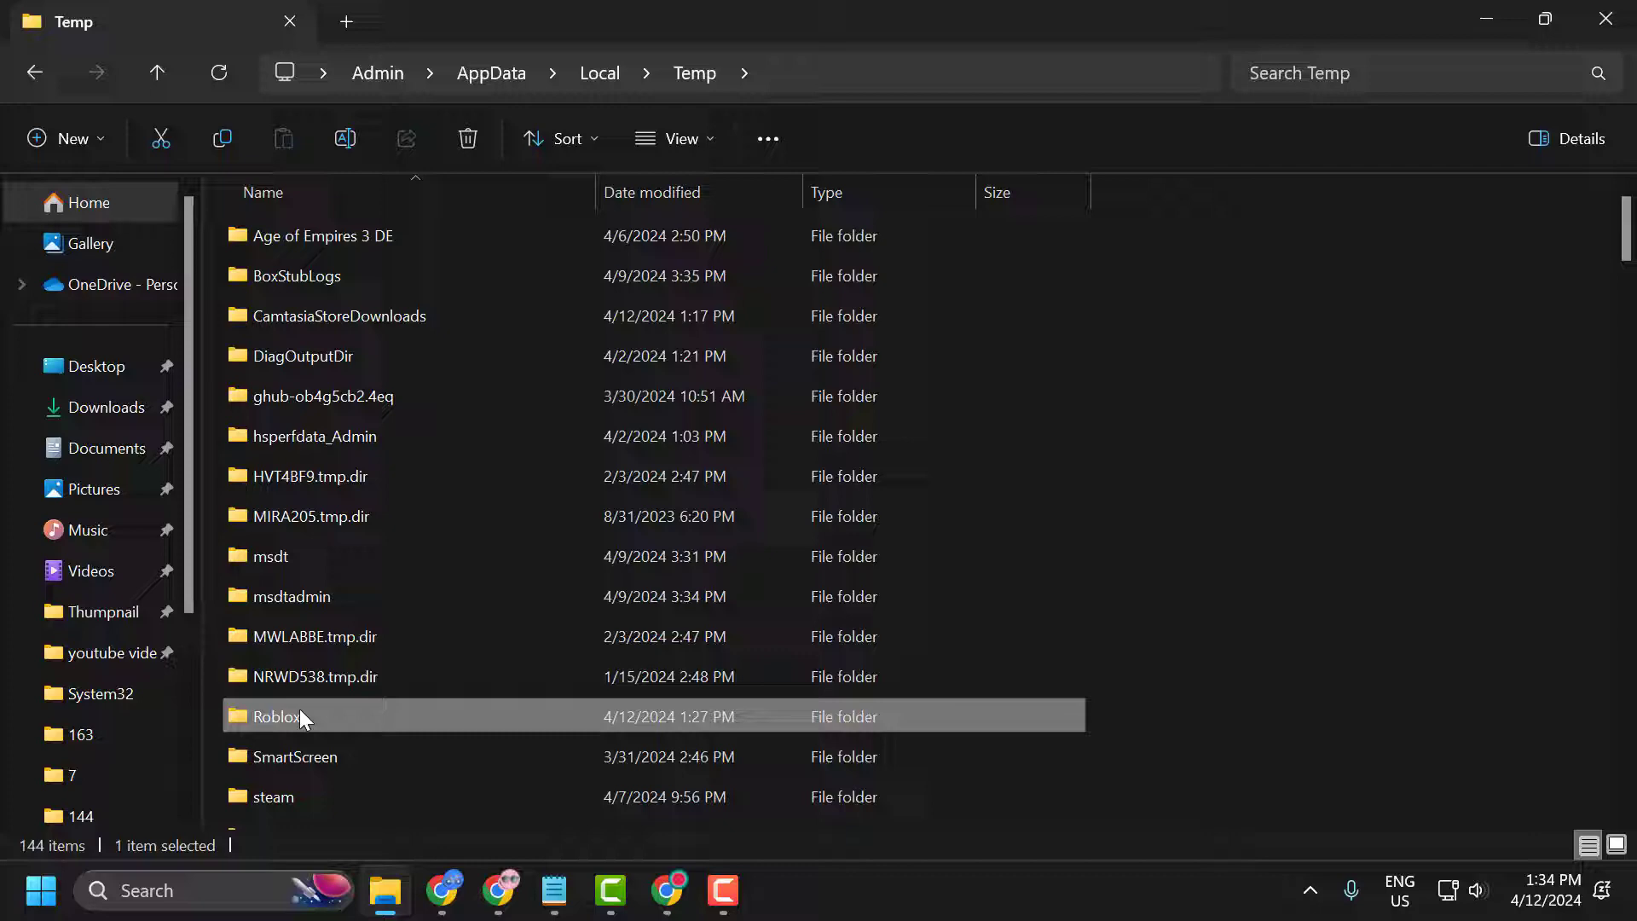
{"action": "right_click", "coordinate": [299, 717]}
{"action": "left_click", "coordinate": [485, 738]}
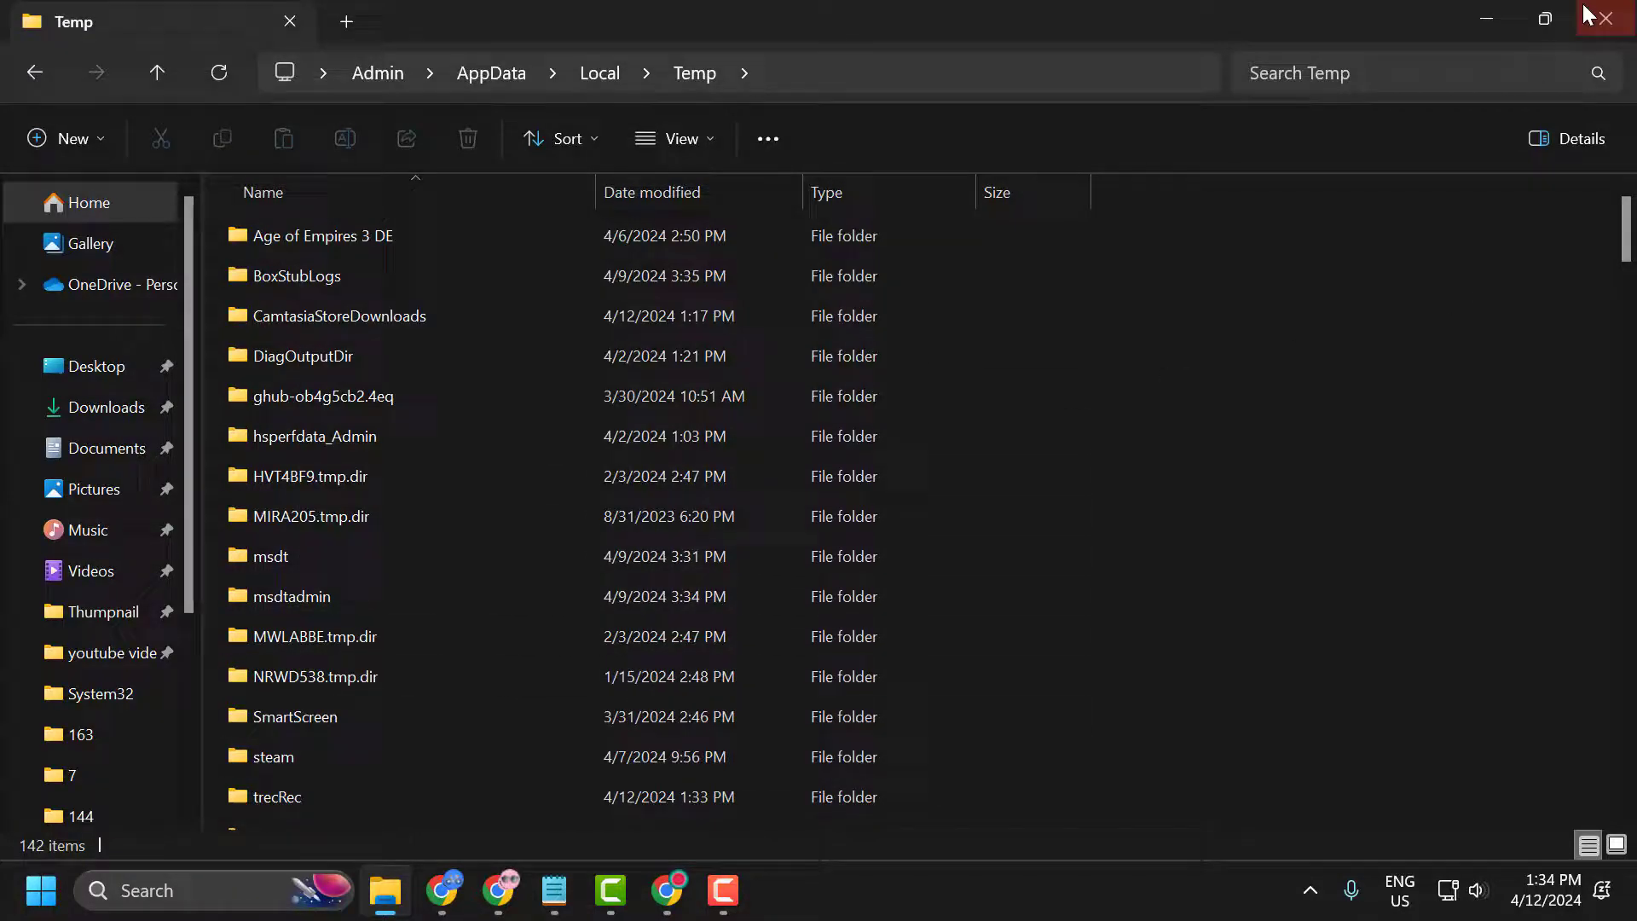
{"action": "left_click", "coordinate": [1605, 22]}
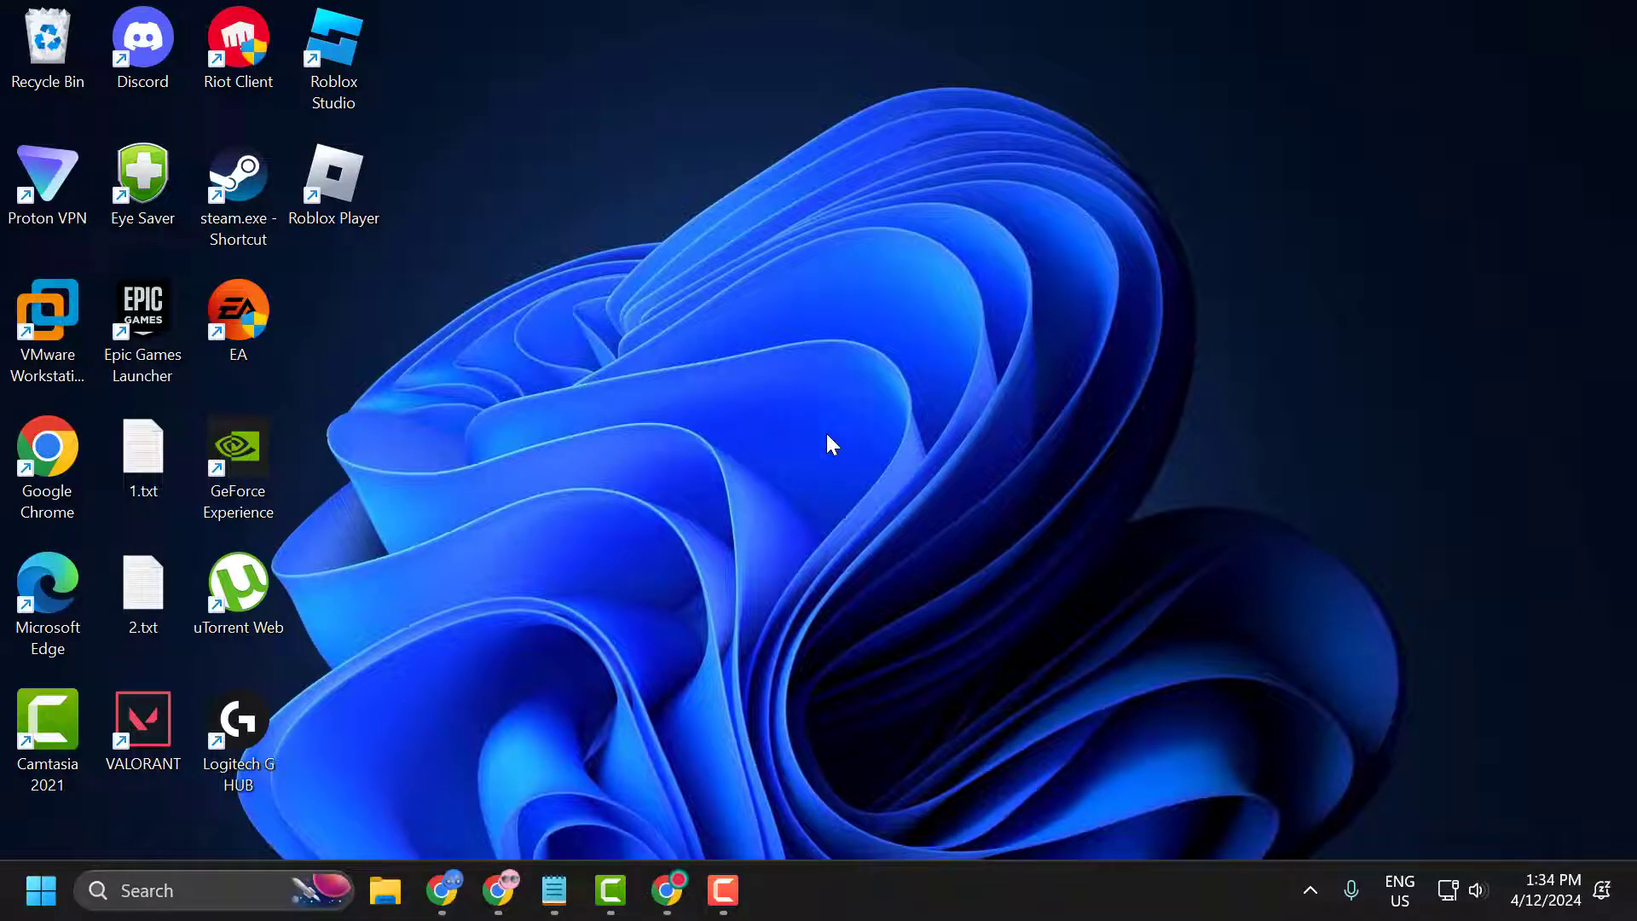
Step: Set the Roblox Player shortcut to disable full-screen optimisations and run as administrator
{"action": "right_click", "coordinate": [345, 202]}
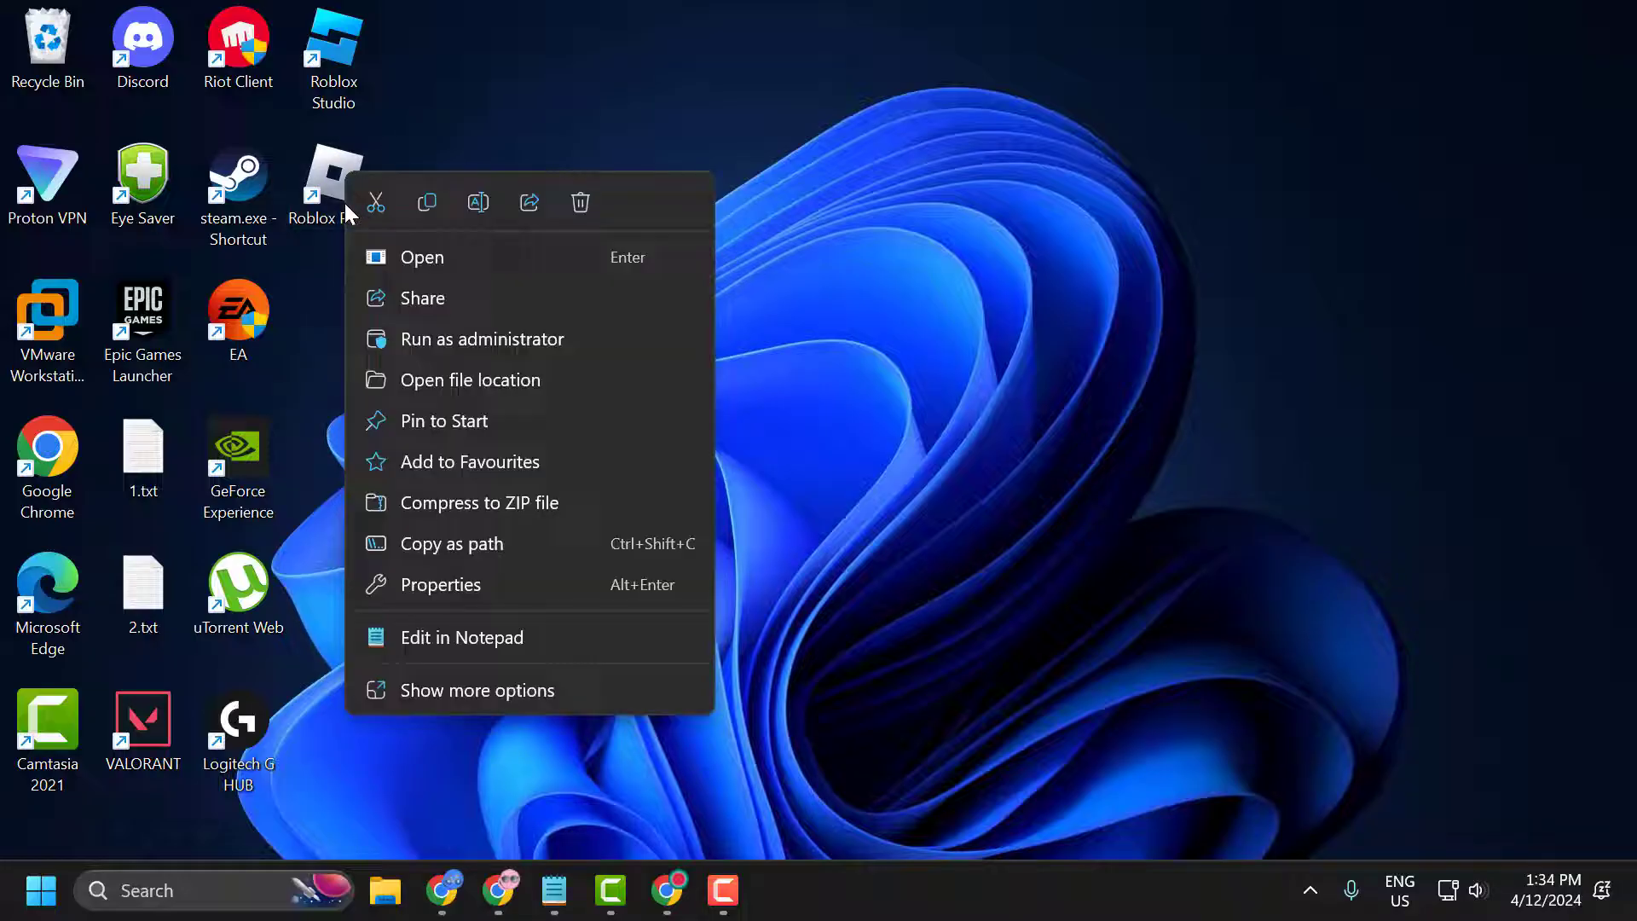
{"action": "left_click", "coordinate": [479, 581]}
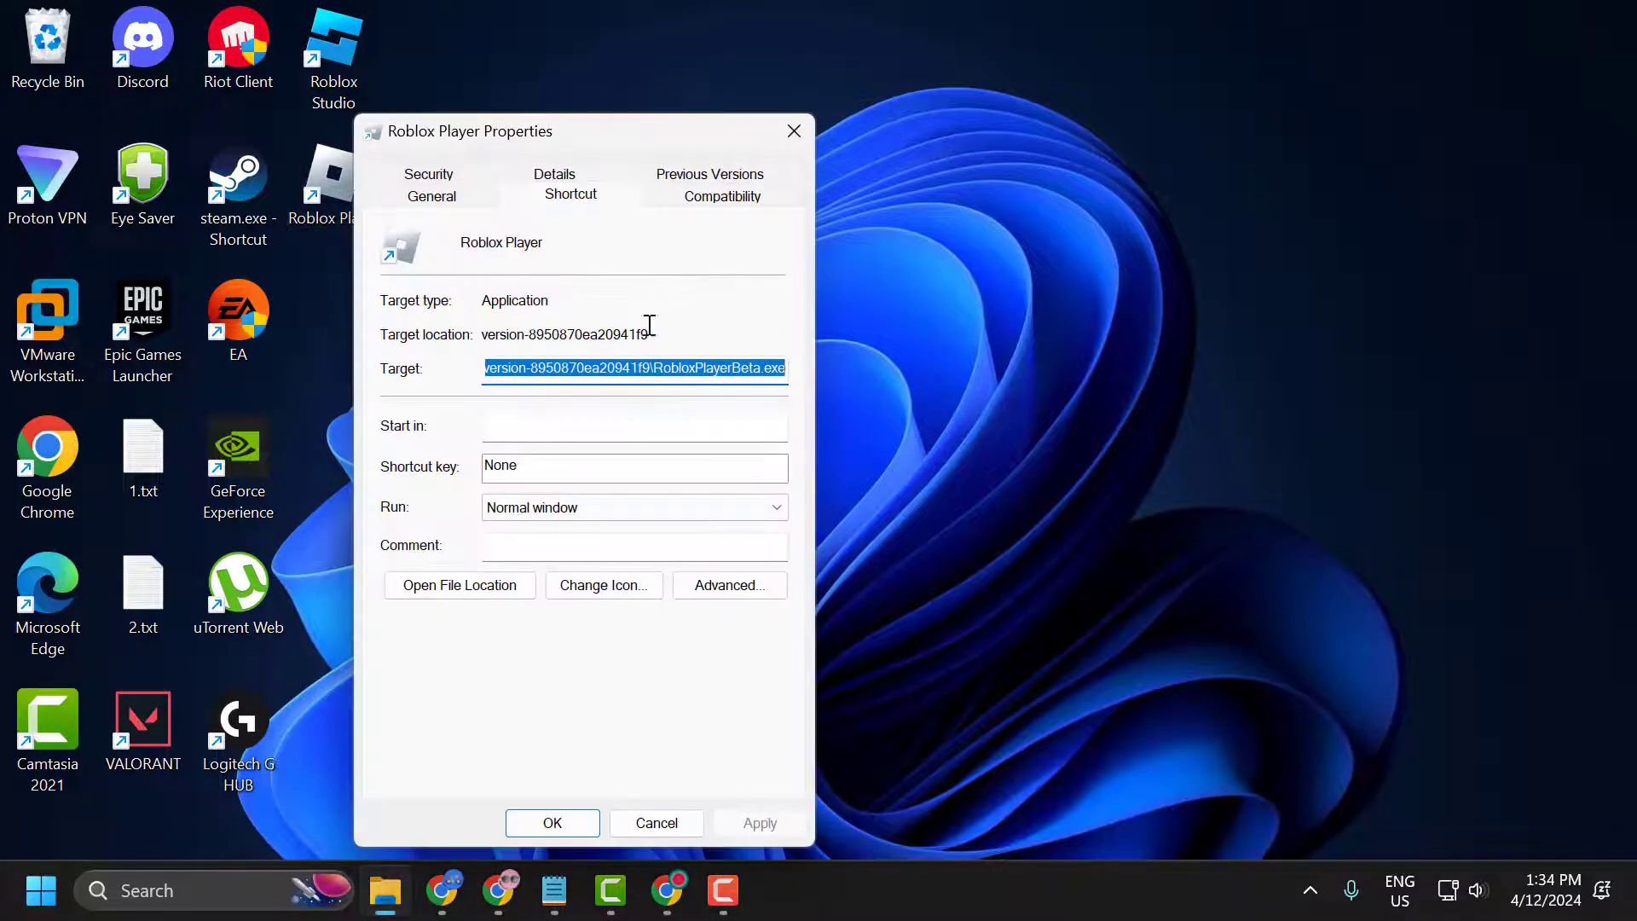
{"action": "left_click", "coordinate": [692, 201]}
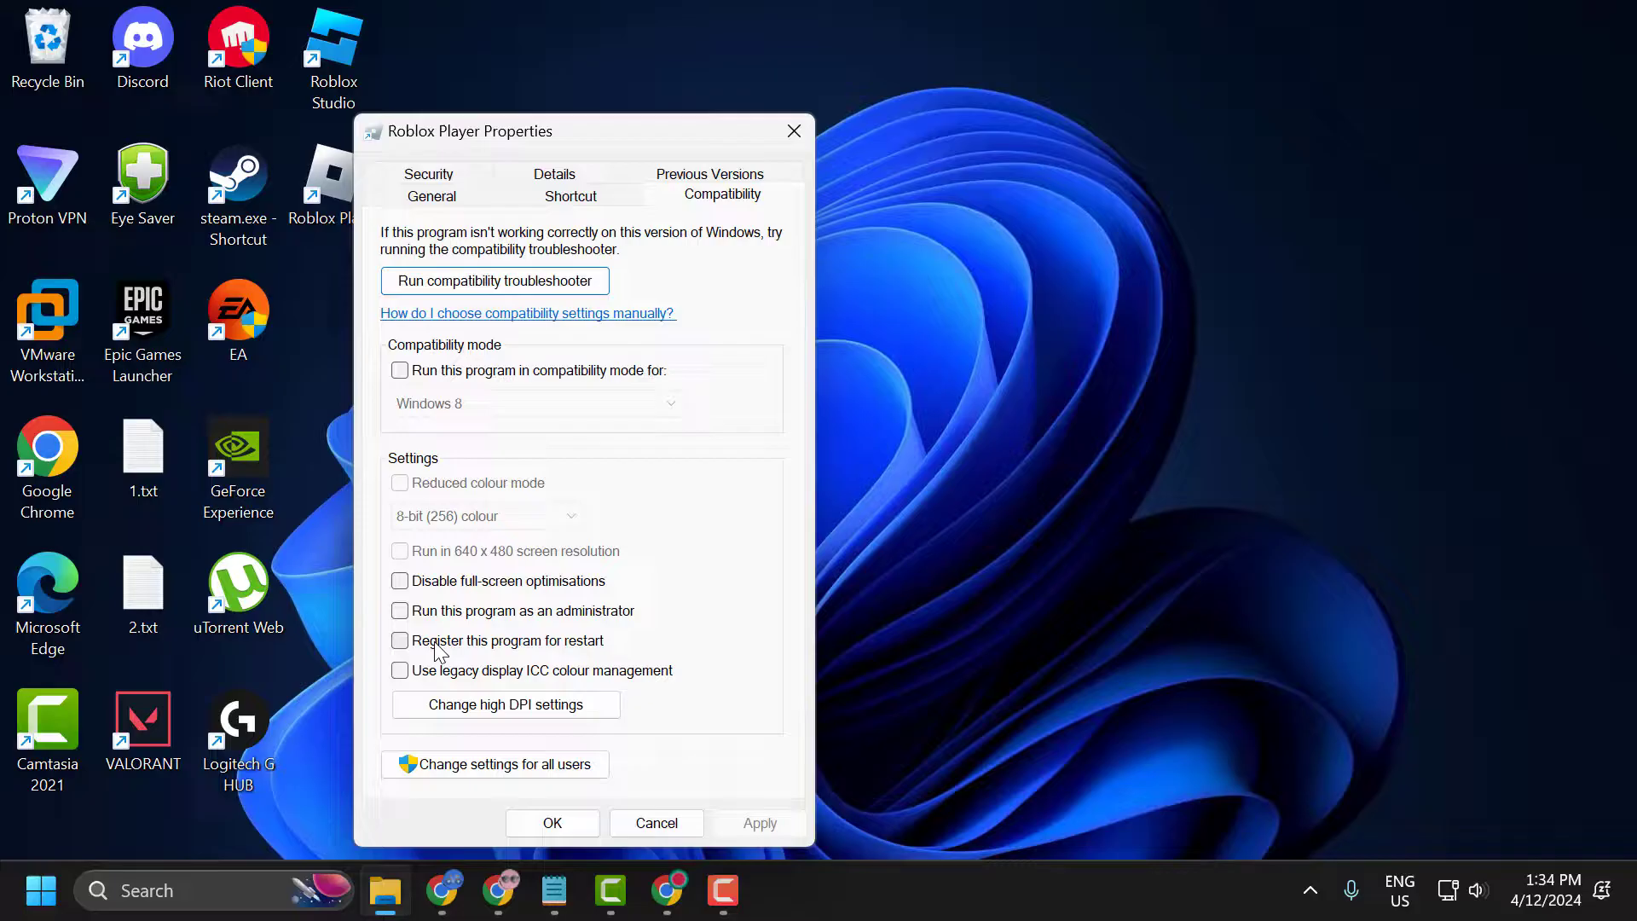
{"action": "left_click", "coordinate": [400, 581]}
{"action": "left_click", "coordinate": [401, 612]}
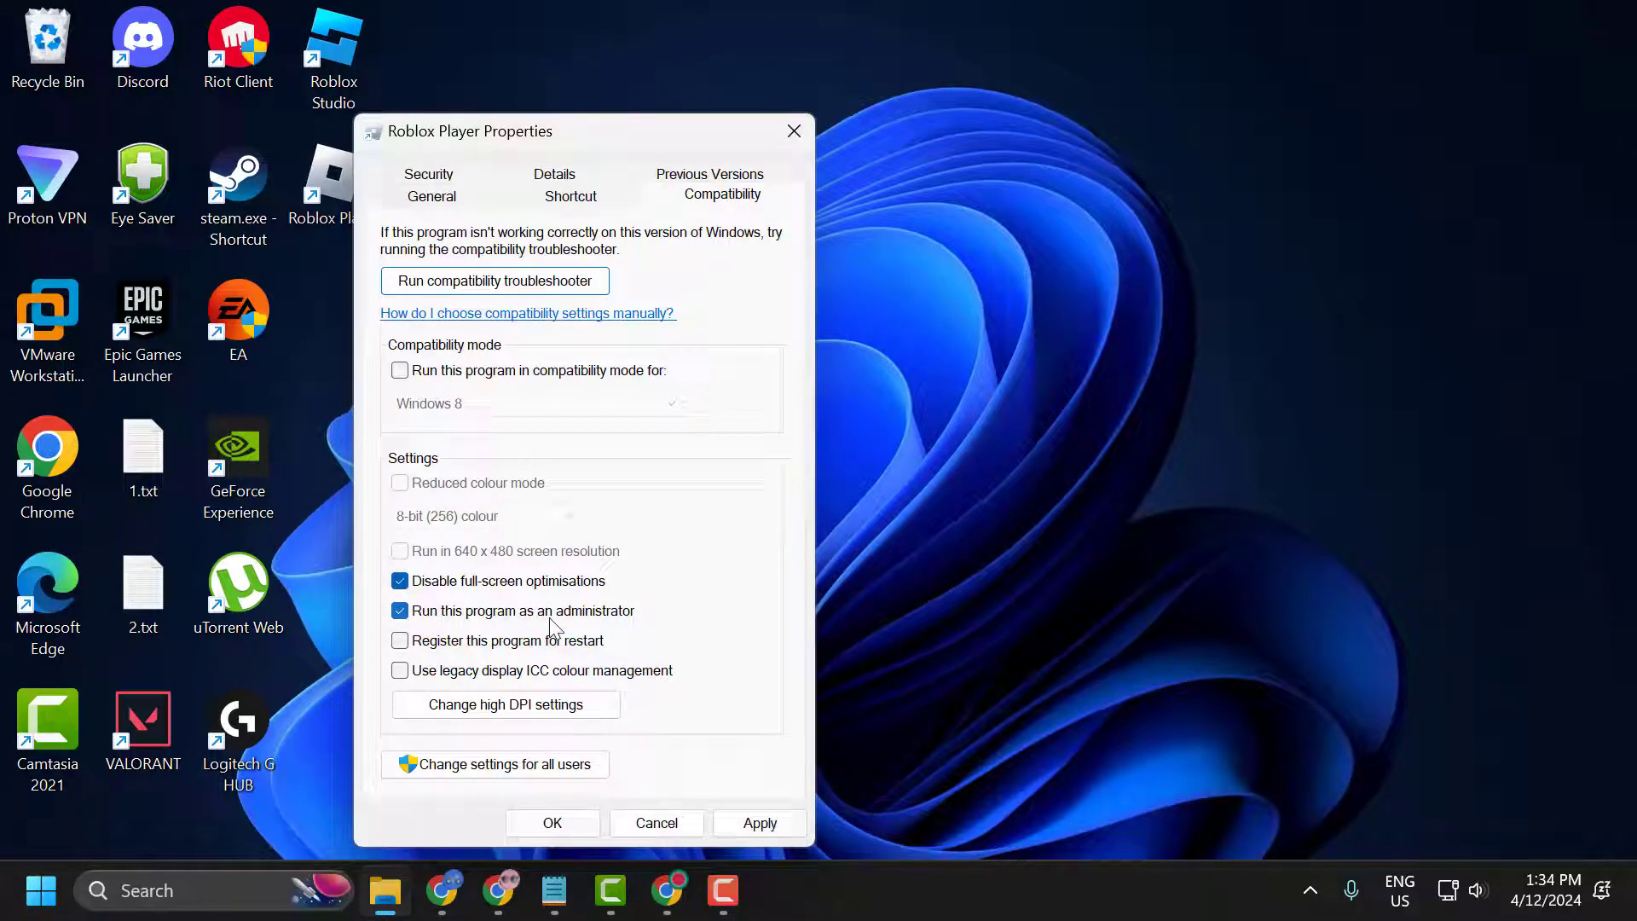
{"action": "left_click", "coordinate": [778, 817]}
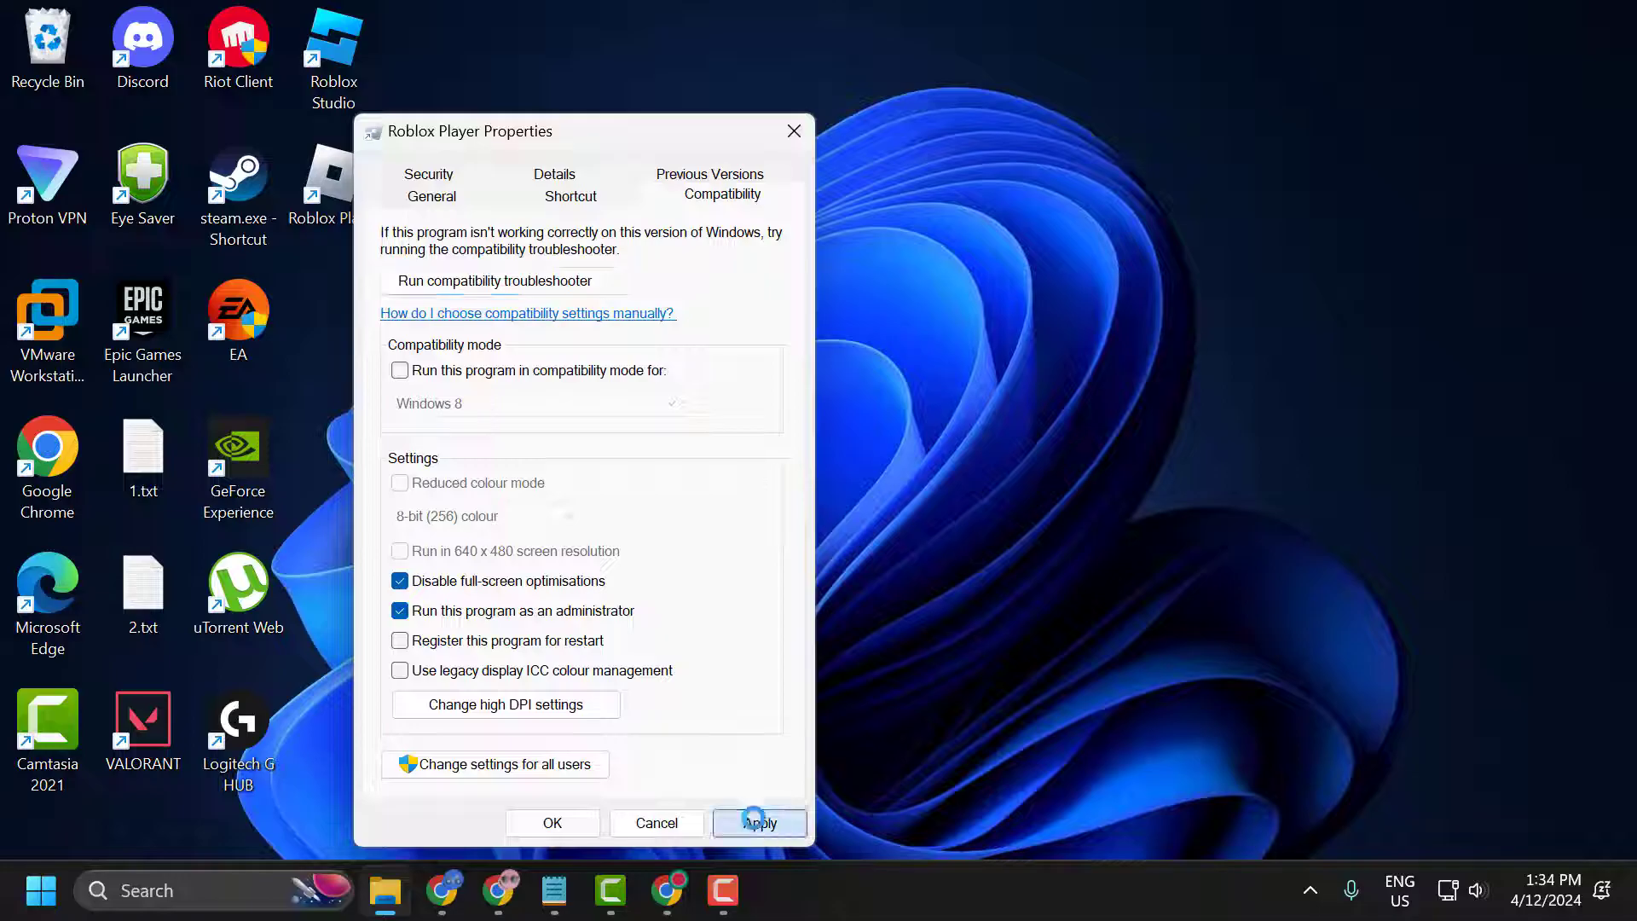
{"action": "left_click", "coordinate": [551, 823]}
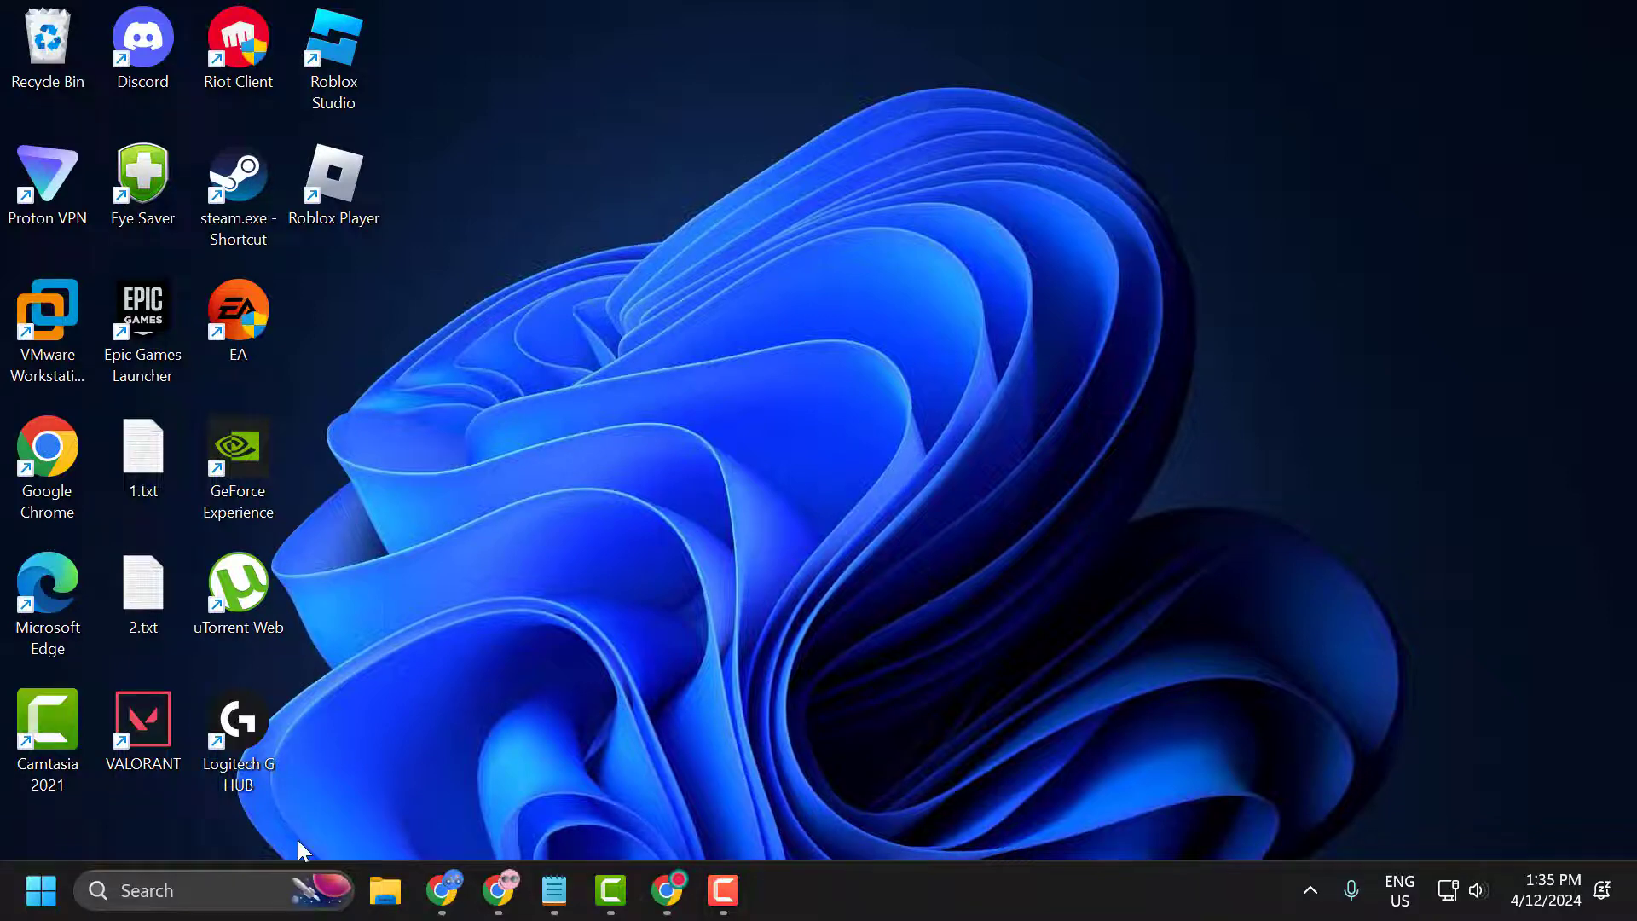
Step: Open View network connections from a 'view' search and show the Ethernet adapter's properties
{"action": "left_click", "coordinate": [247, 892]}
{"action": "type", "text": "view"}
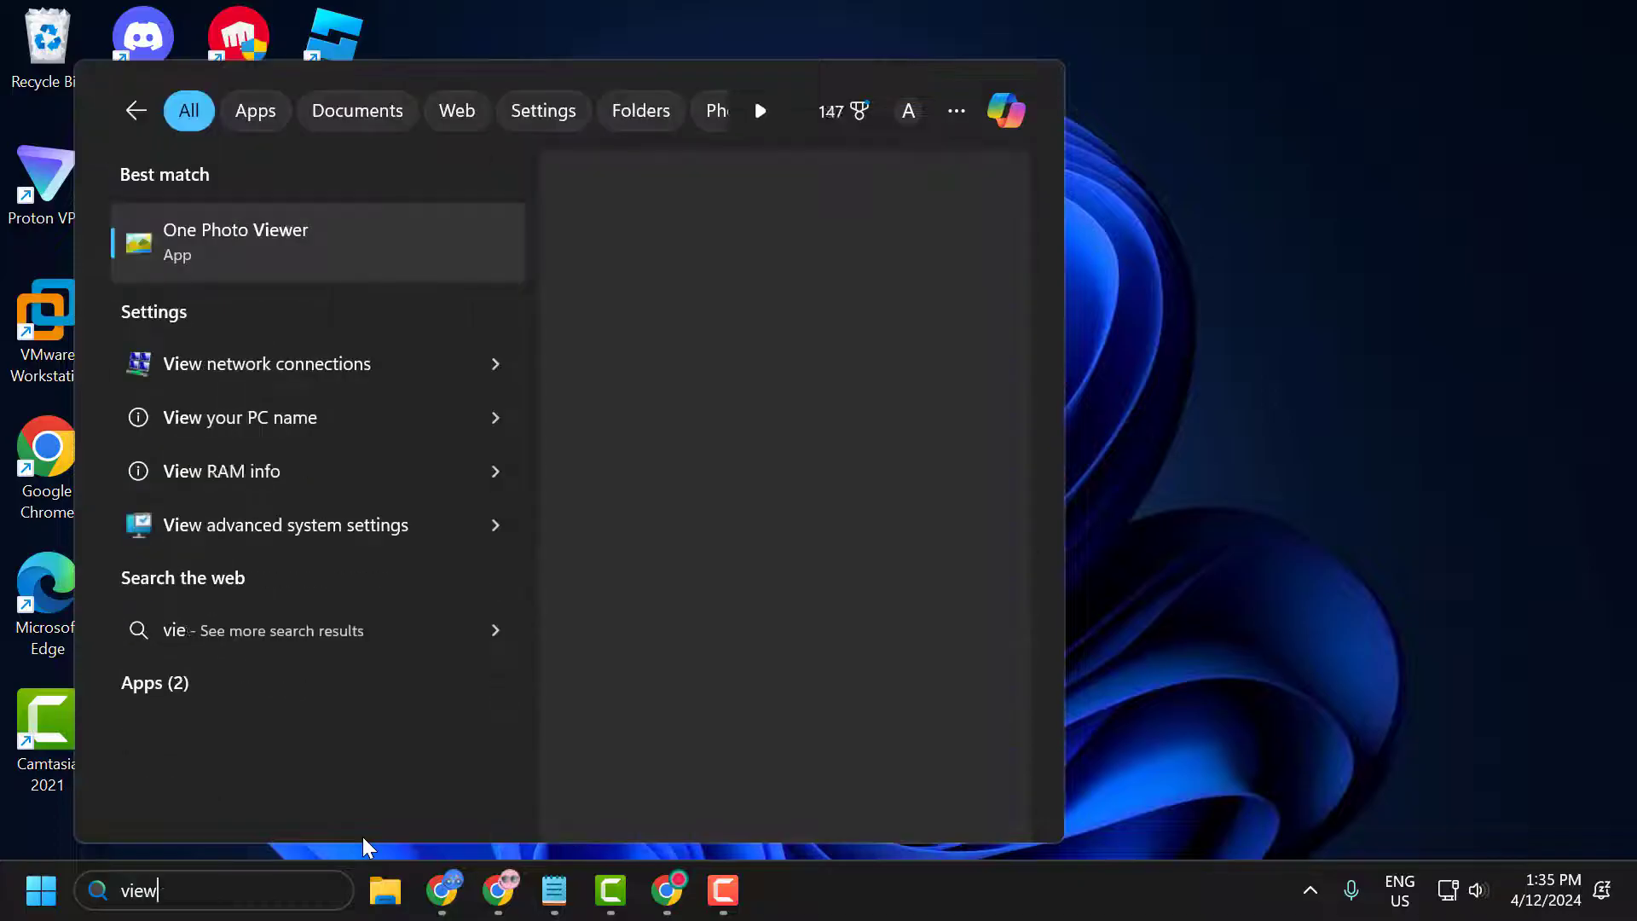
{"action": "left_click", "coordinate": [322, 253]}
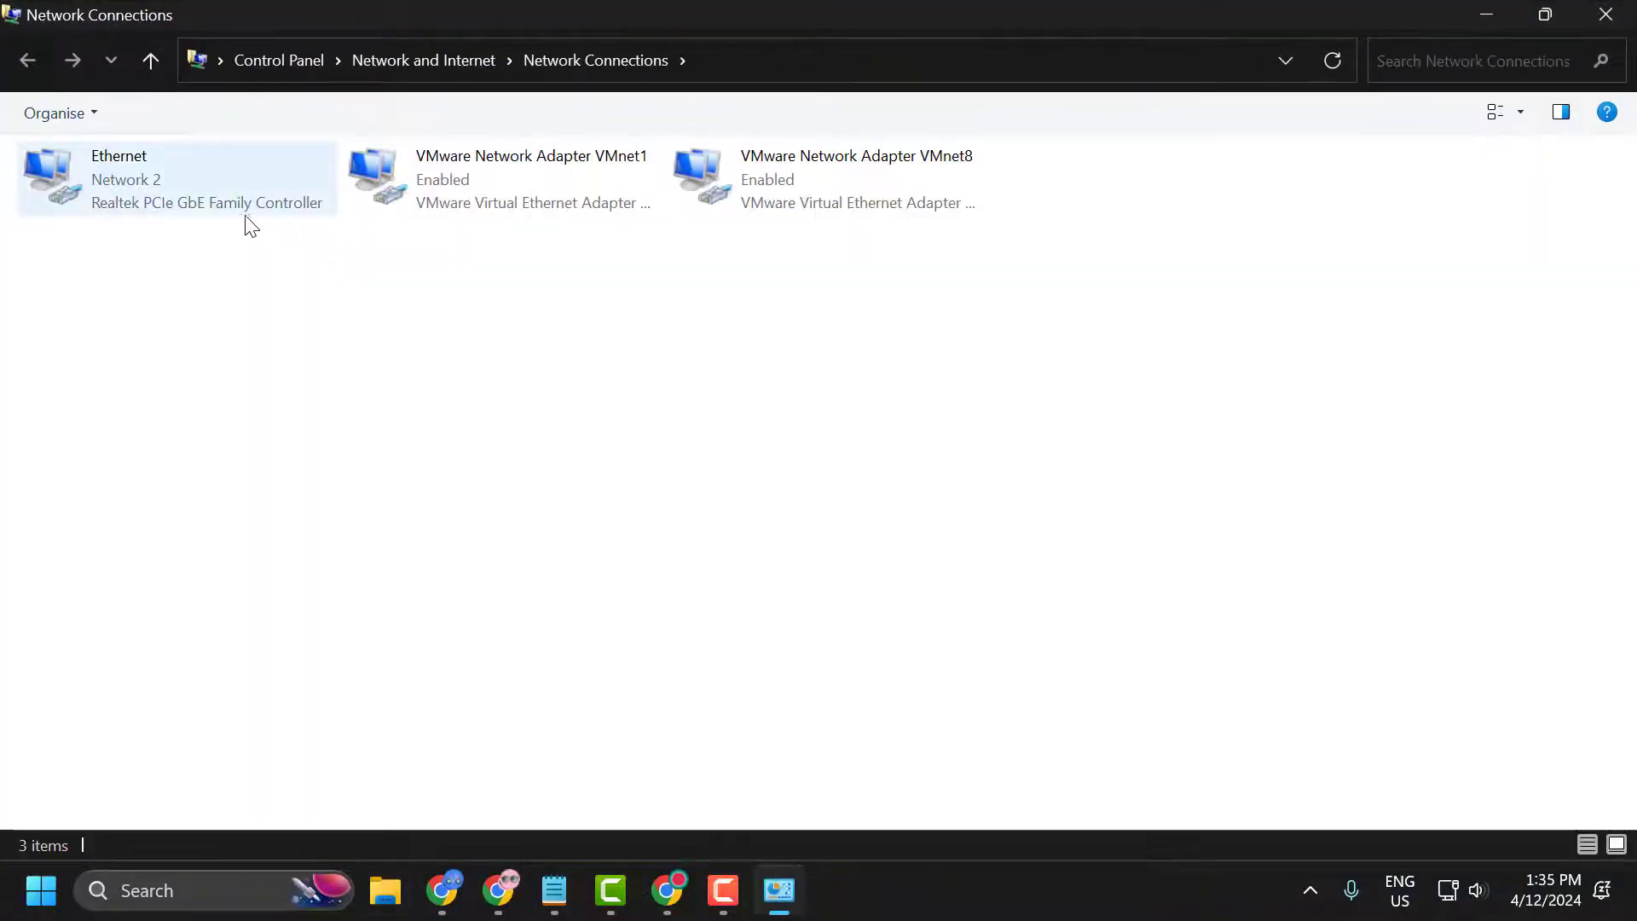
{"action": "right_click", "coordinate": [161, 179]}
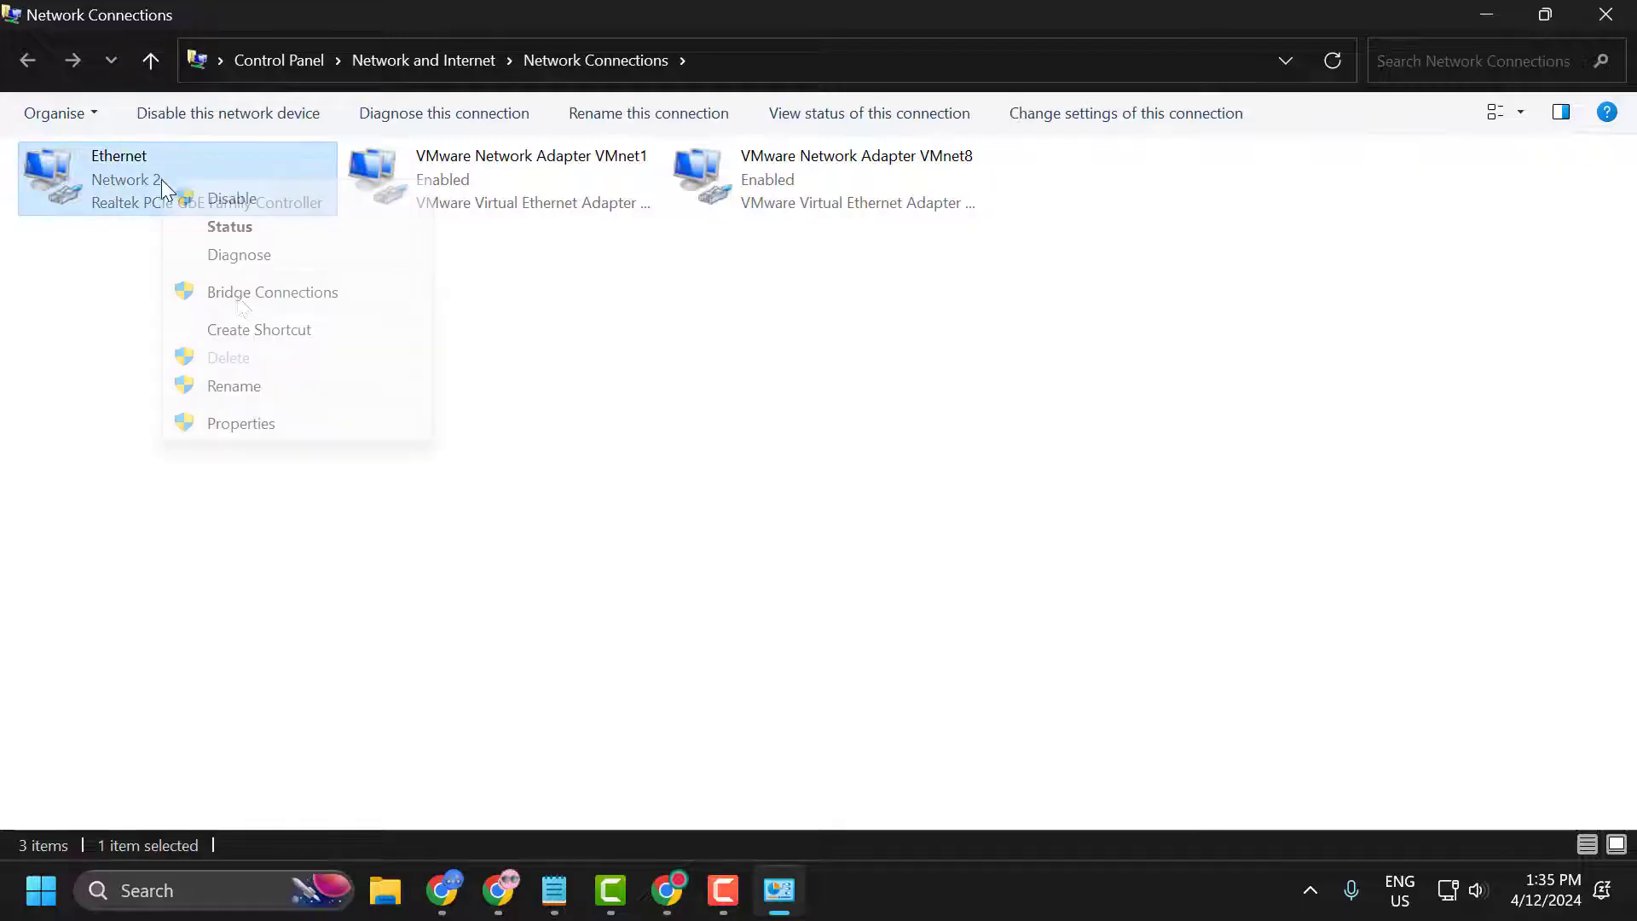
{"action": "left_click", "coordinate": [235, 420]}
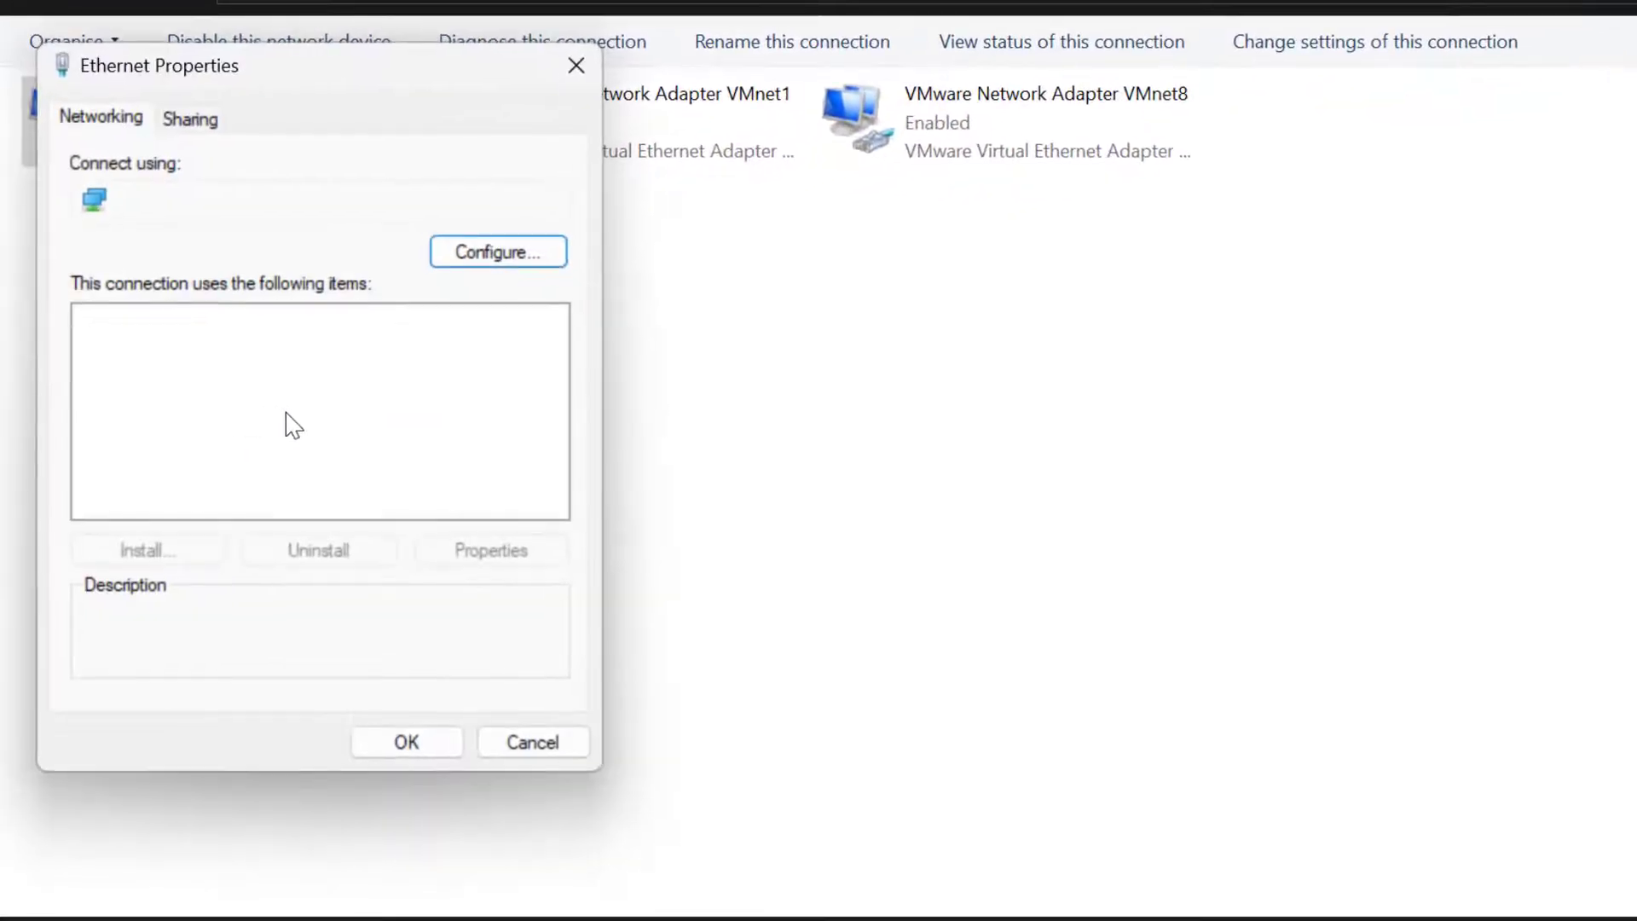
Step: Set Ethernet IPv4 DNS to preferred 8.8.8.8 and alternate 8.8.4.4, then close its properties
{"action": "left_click", "coordinate": [294, 454]}
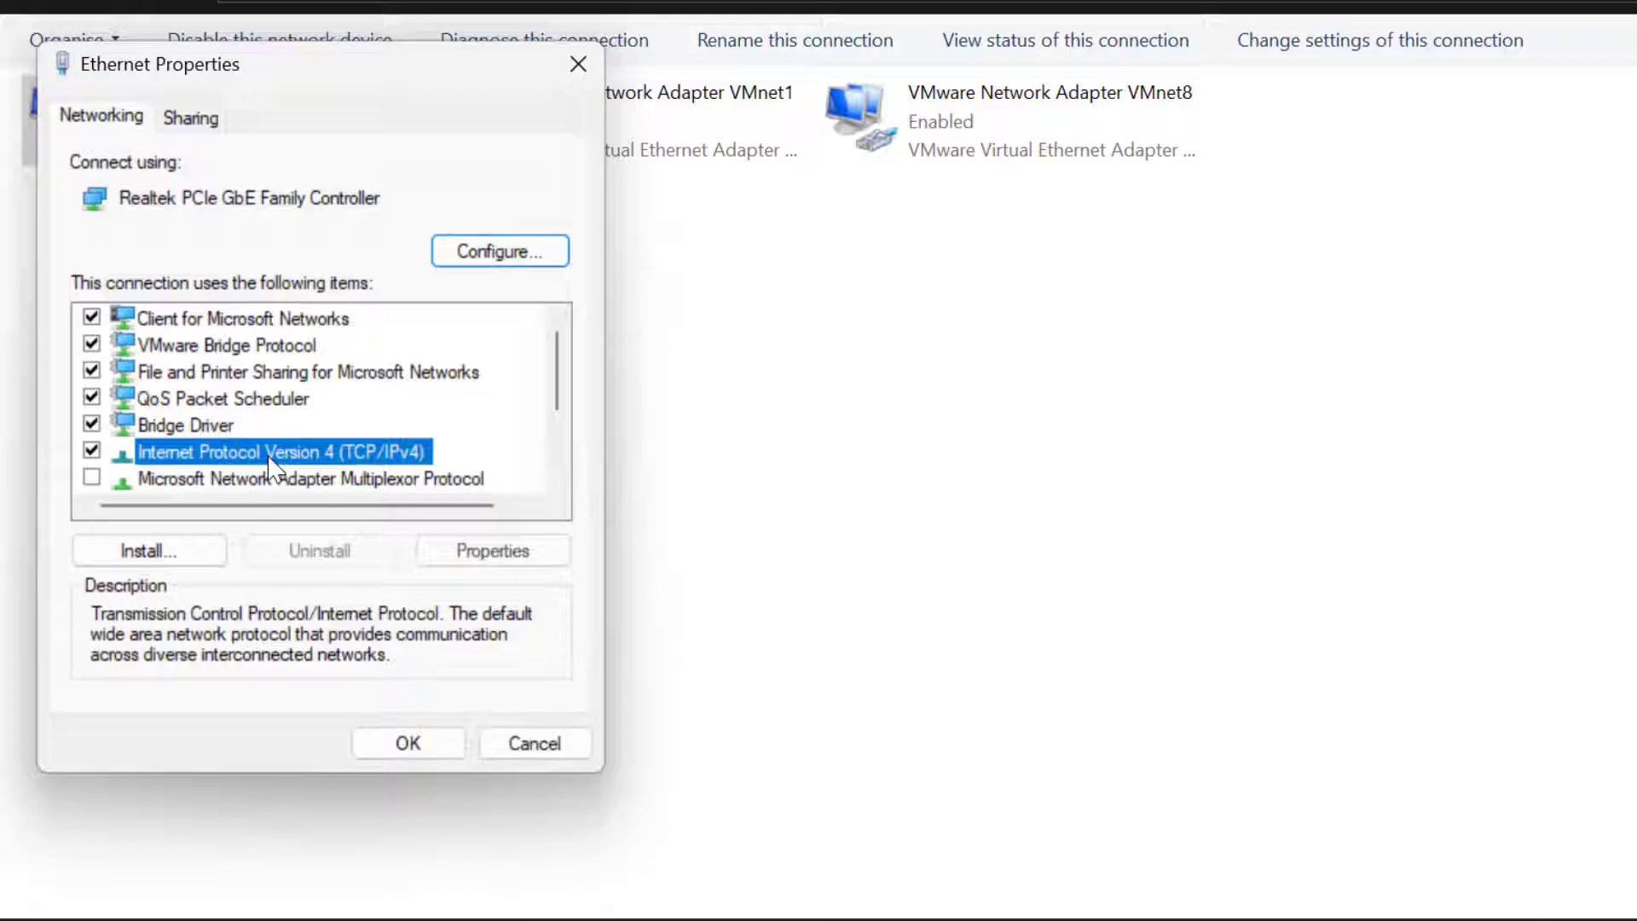
{"action": "left_click", "coordinate": [438, 556]}
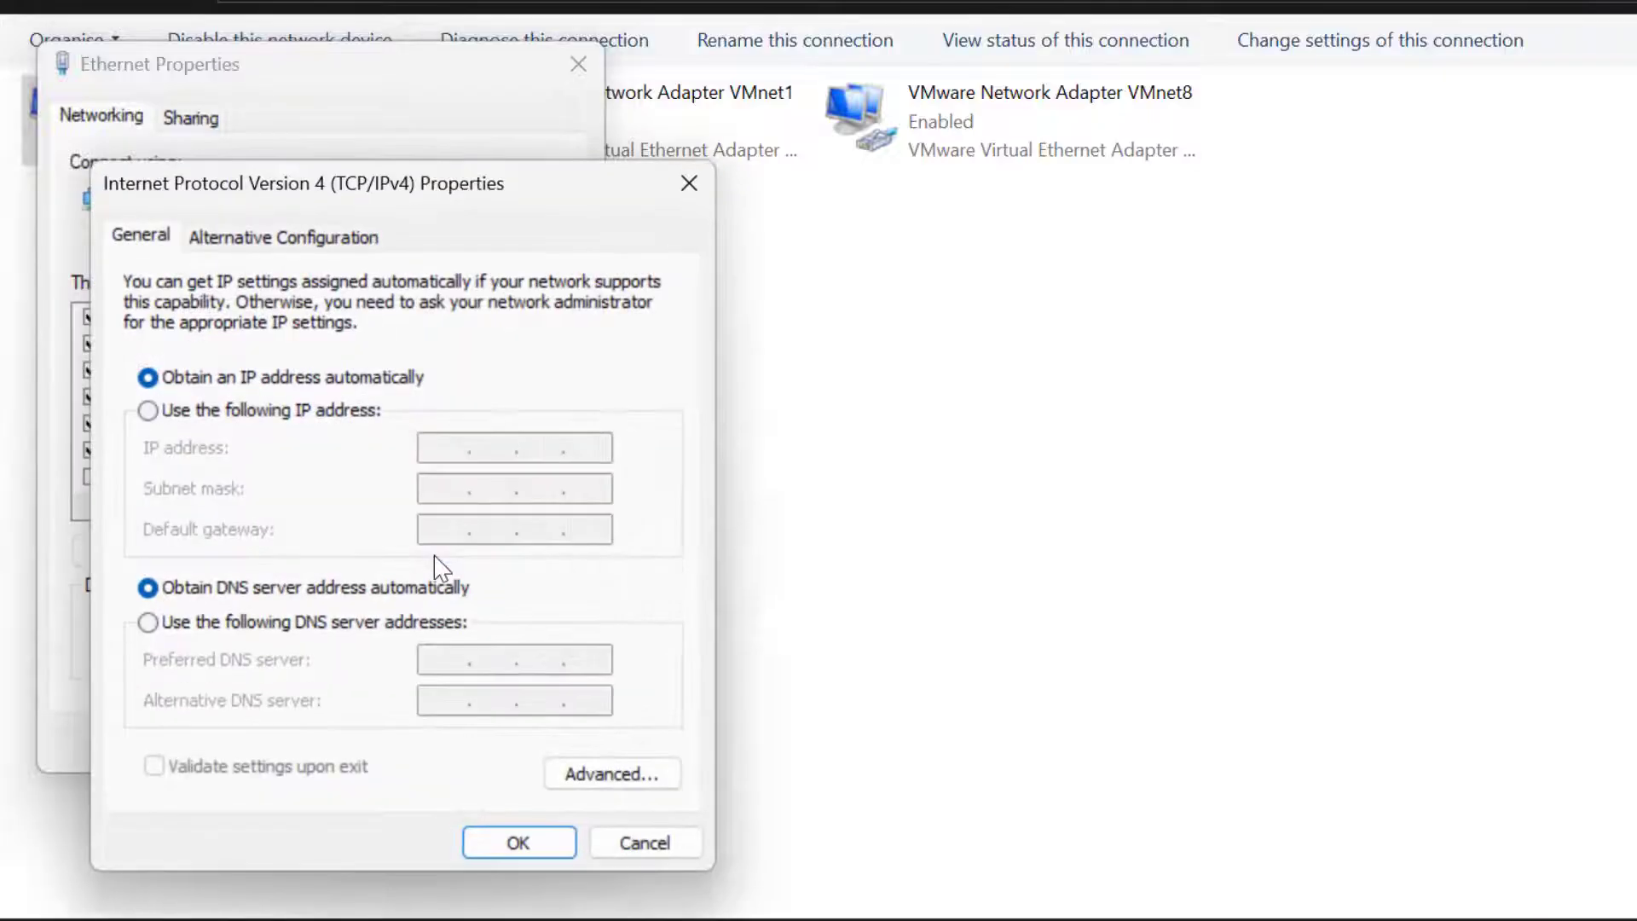
{"action": "left_click", "coordinate": [147, 622]}
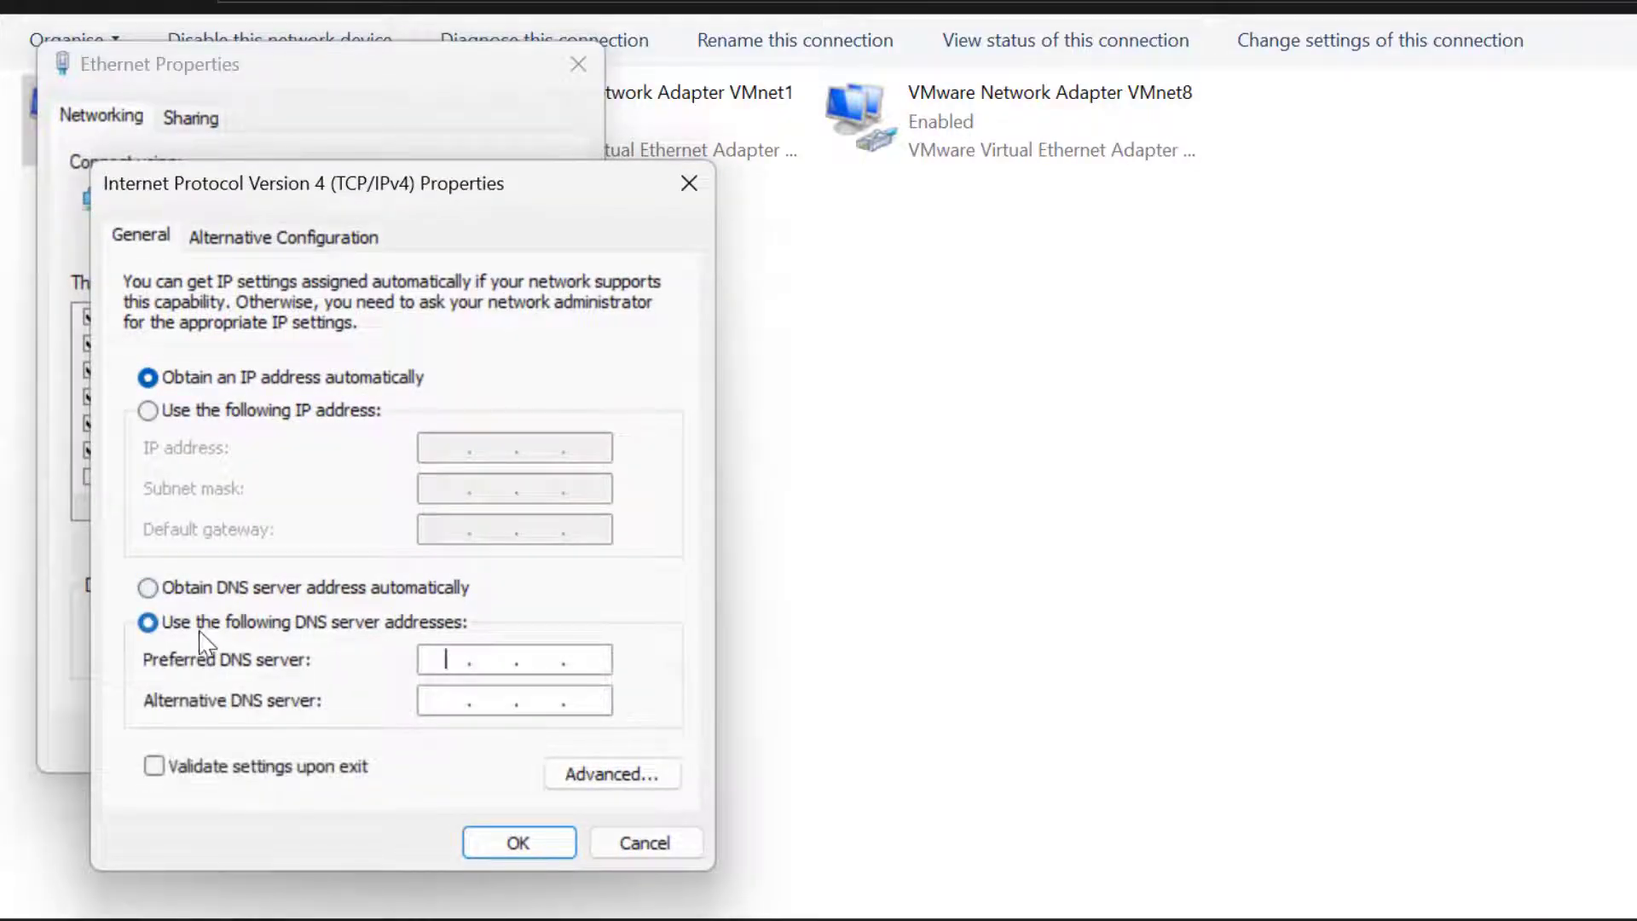
{"action": "left_click", "coordinate": [453, 664]}
{"action": "type", "text": "8.8.8.8"}
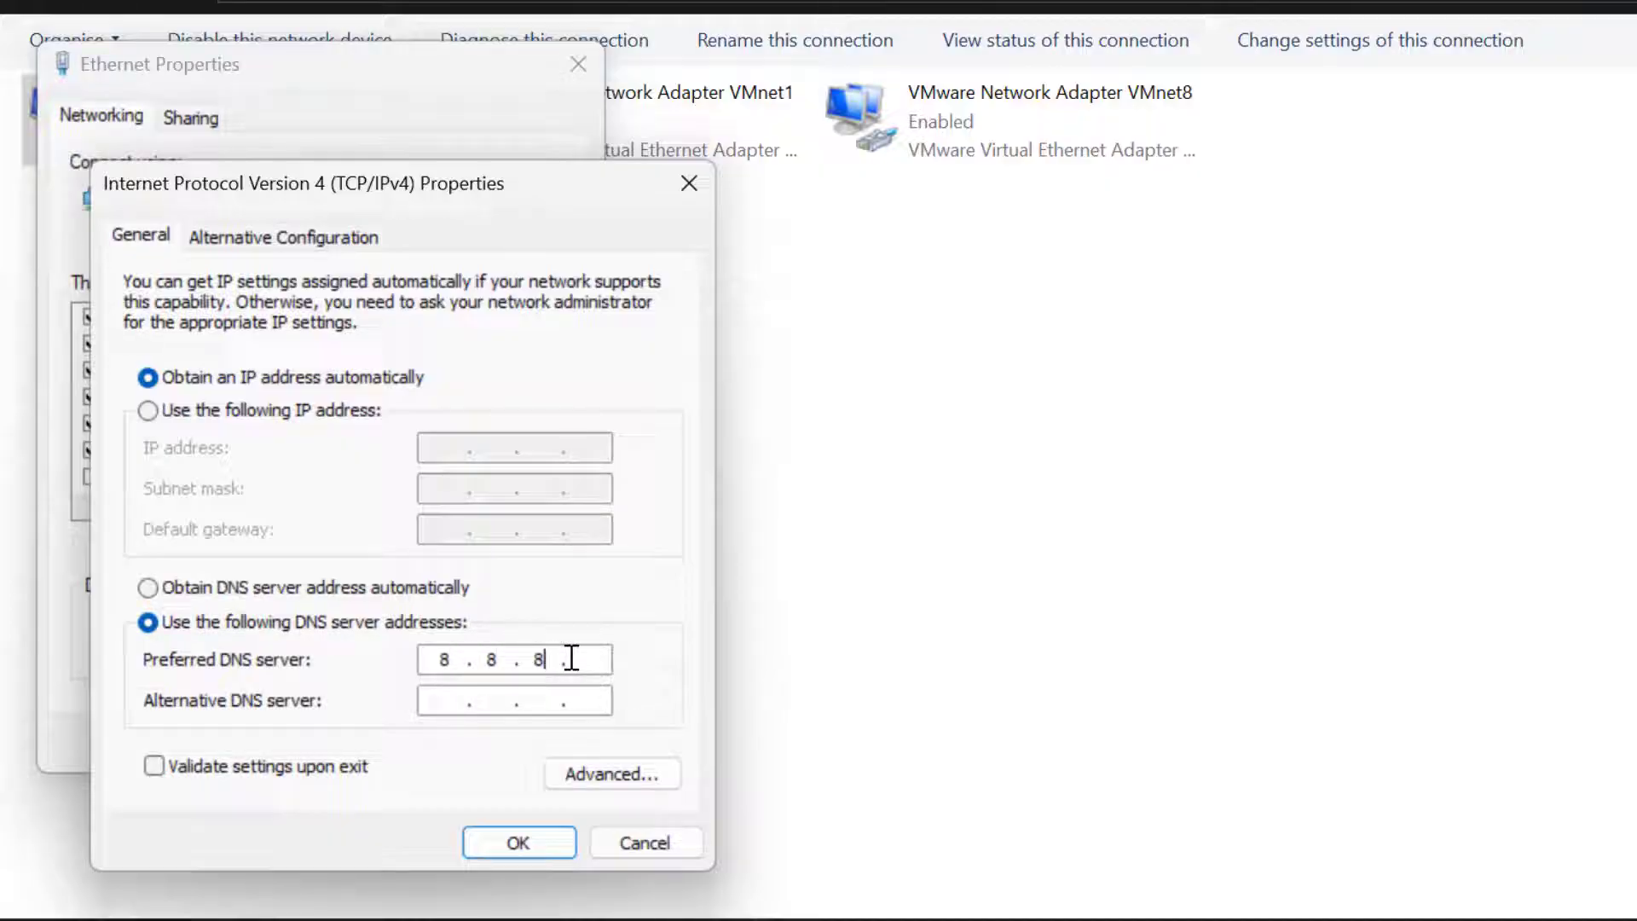
{"action": "left_click", "coordinate": [443, 698]}
{"action": "type", "text": "8.8.2."}
{"action": "key", "text": "BackSpace"}
{"action": "type", "text": "4.4"}
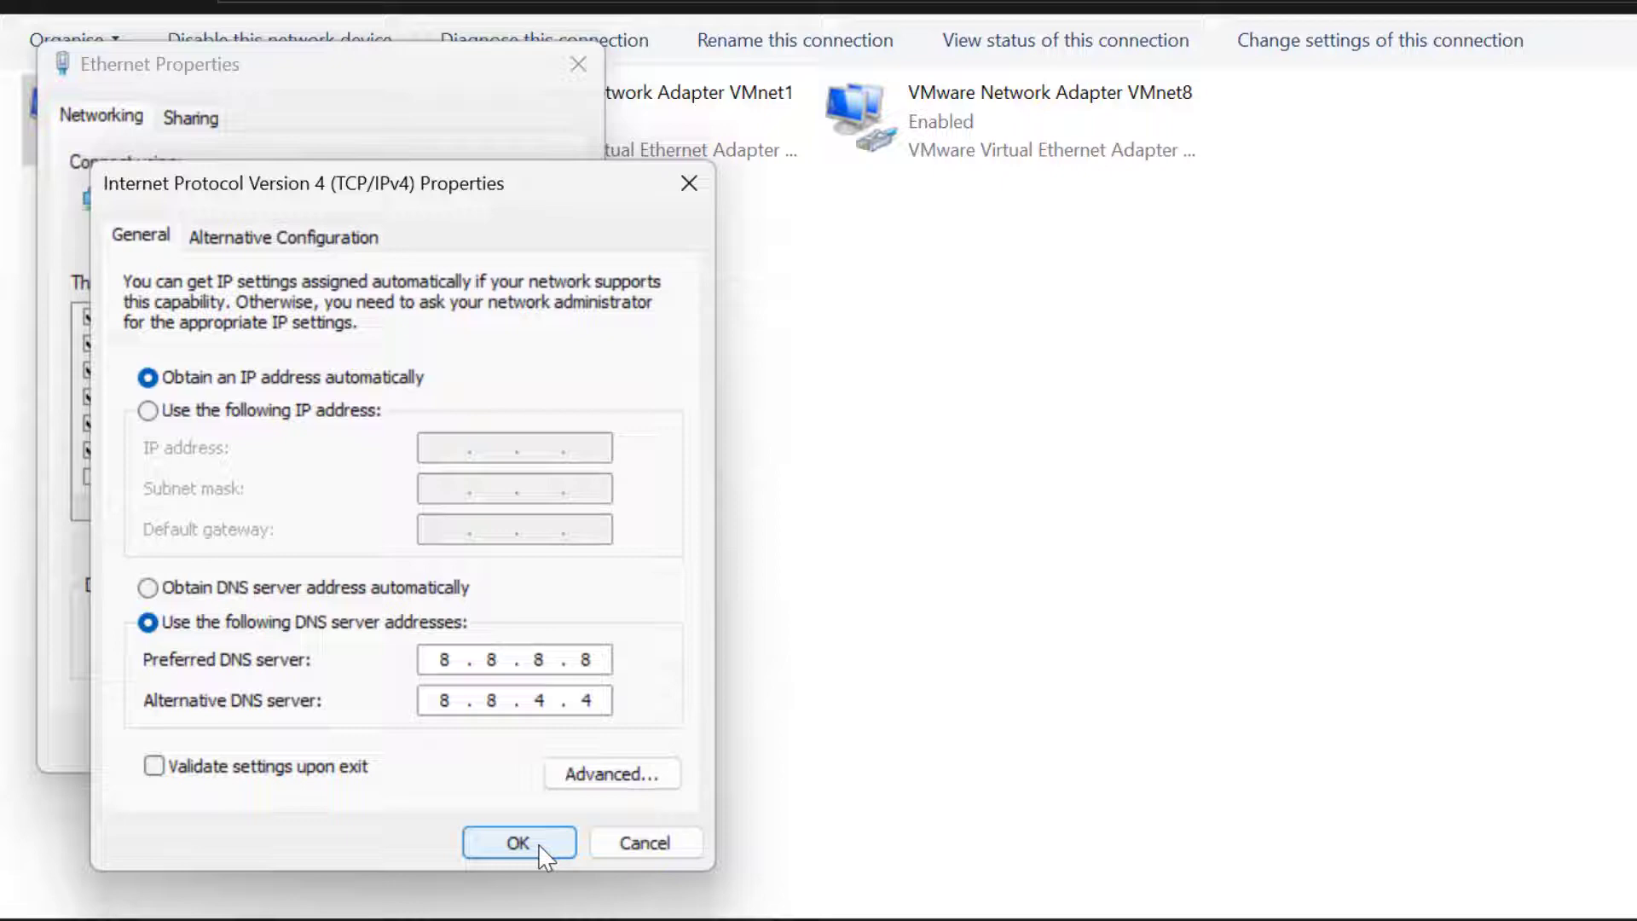
{"action": "left_click", "coordinate": [522, 844]}
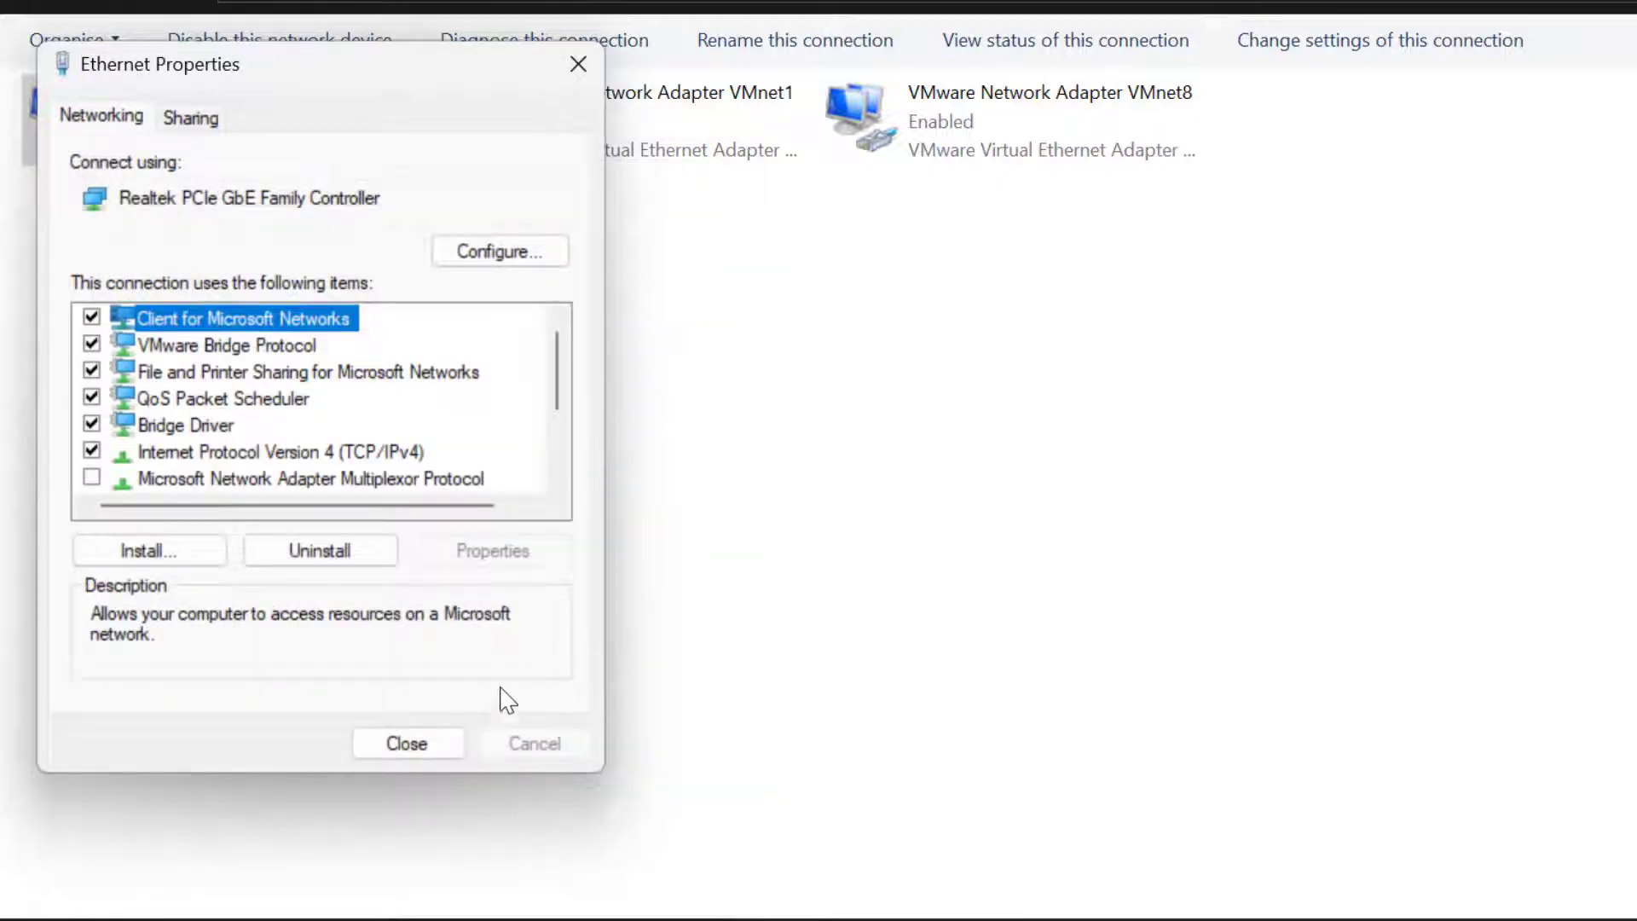
{"action": "left_click", "coordinate": [449, 749]}
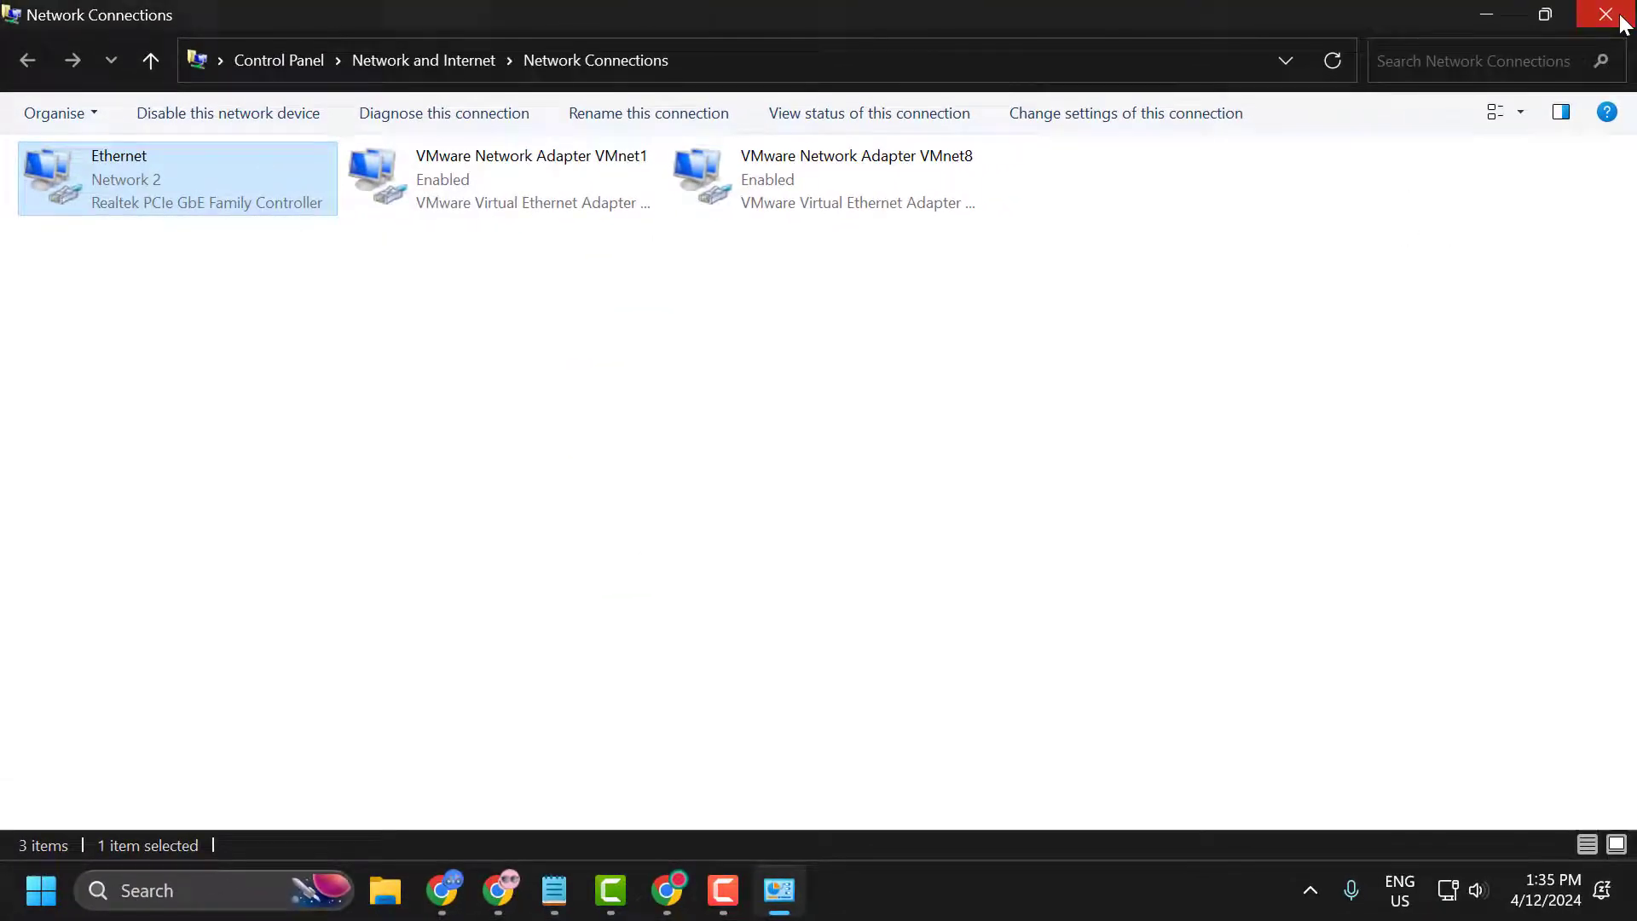
Step: Close Network Connections and launch Command Prompt as administrator from a 'cmd' search
{"action": "left_click", "coordinate": [1613, 15]}
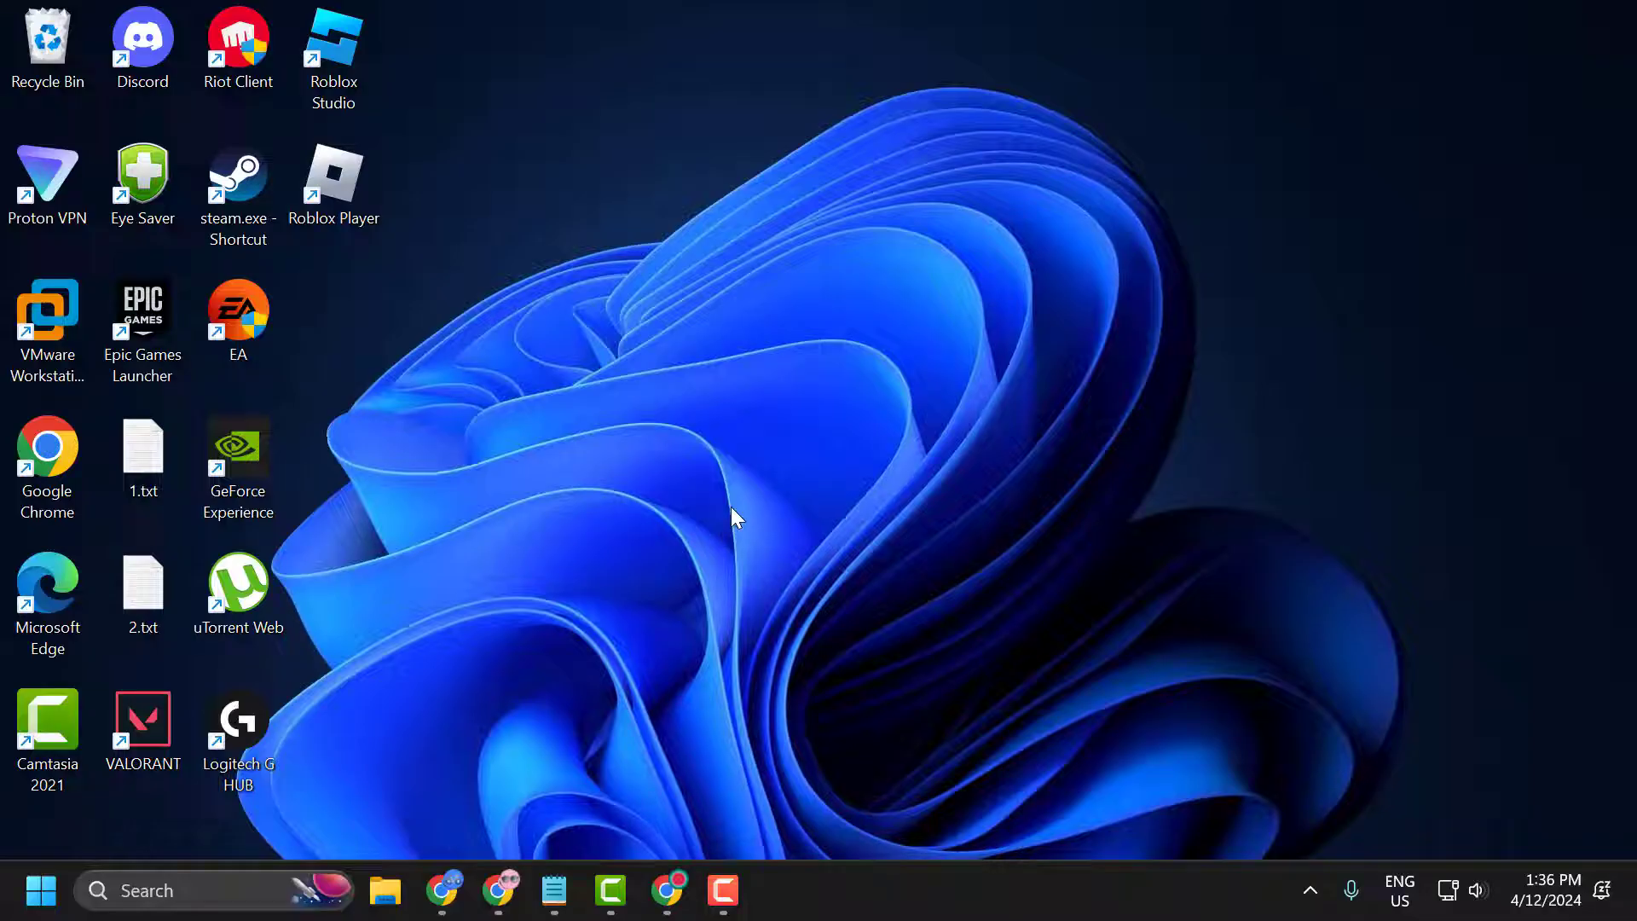
{"action": "left_click", "coordinate": [183, 887]}
{"action": "type", "text": "c"}
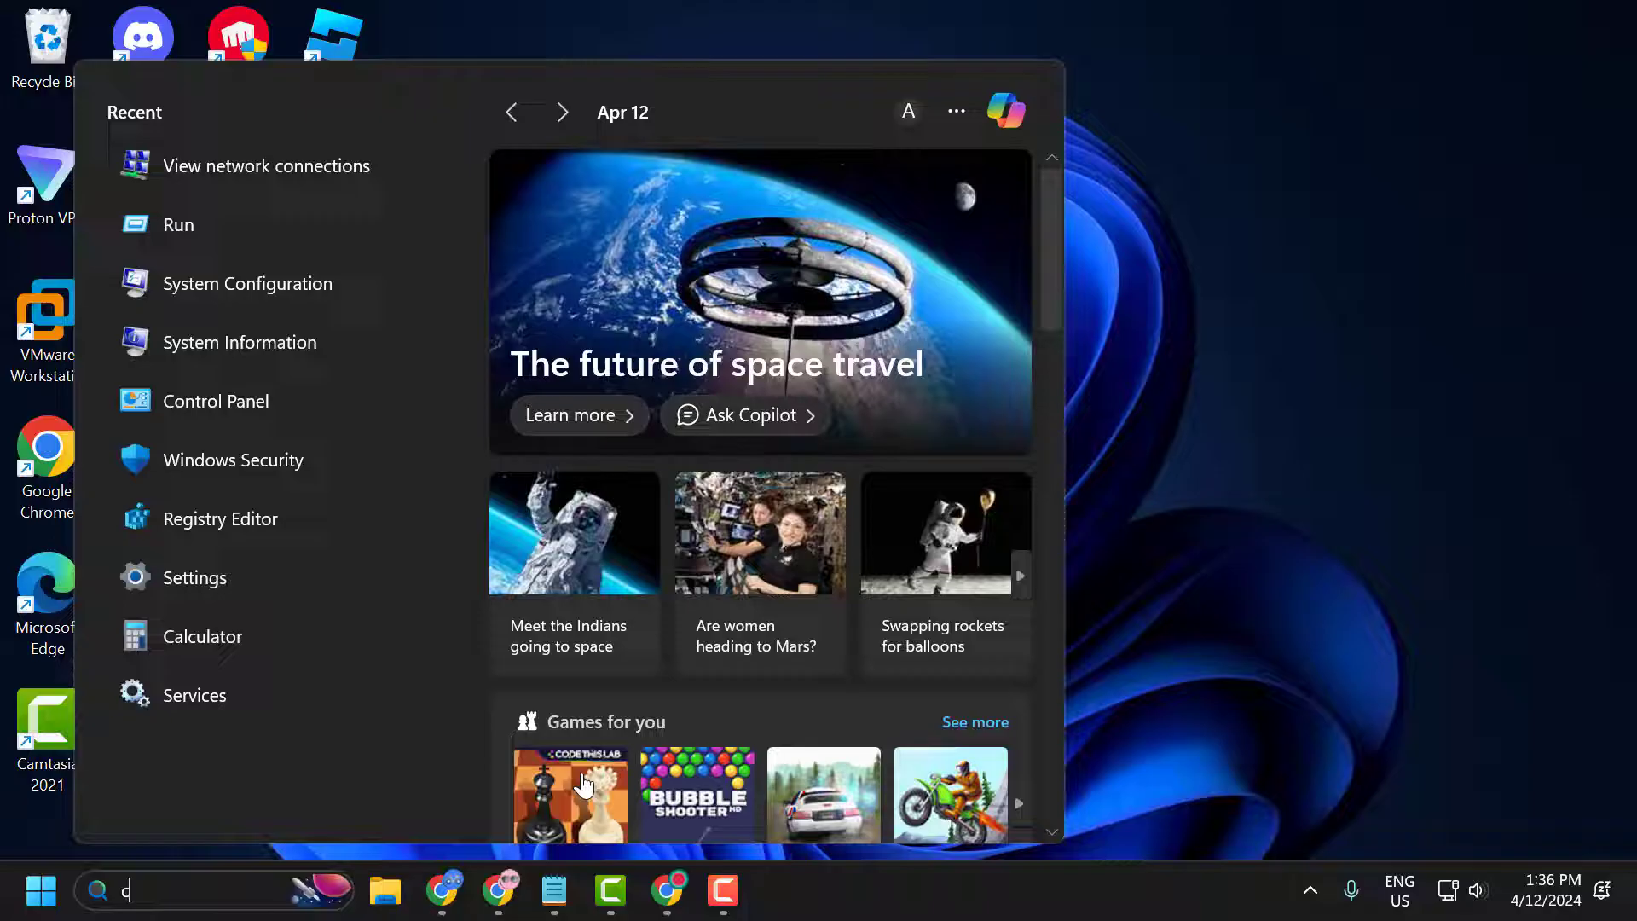
{"action": "type", "text": "md"}
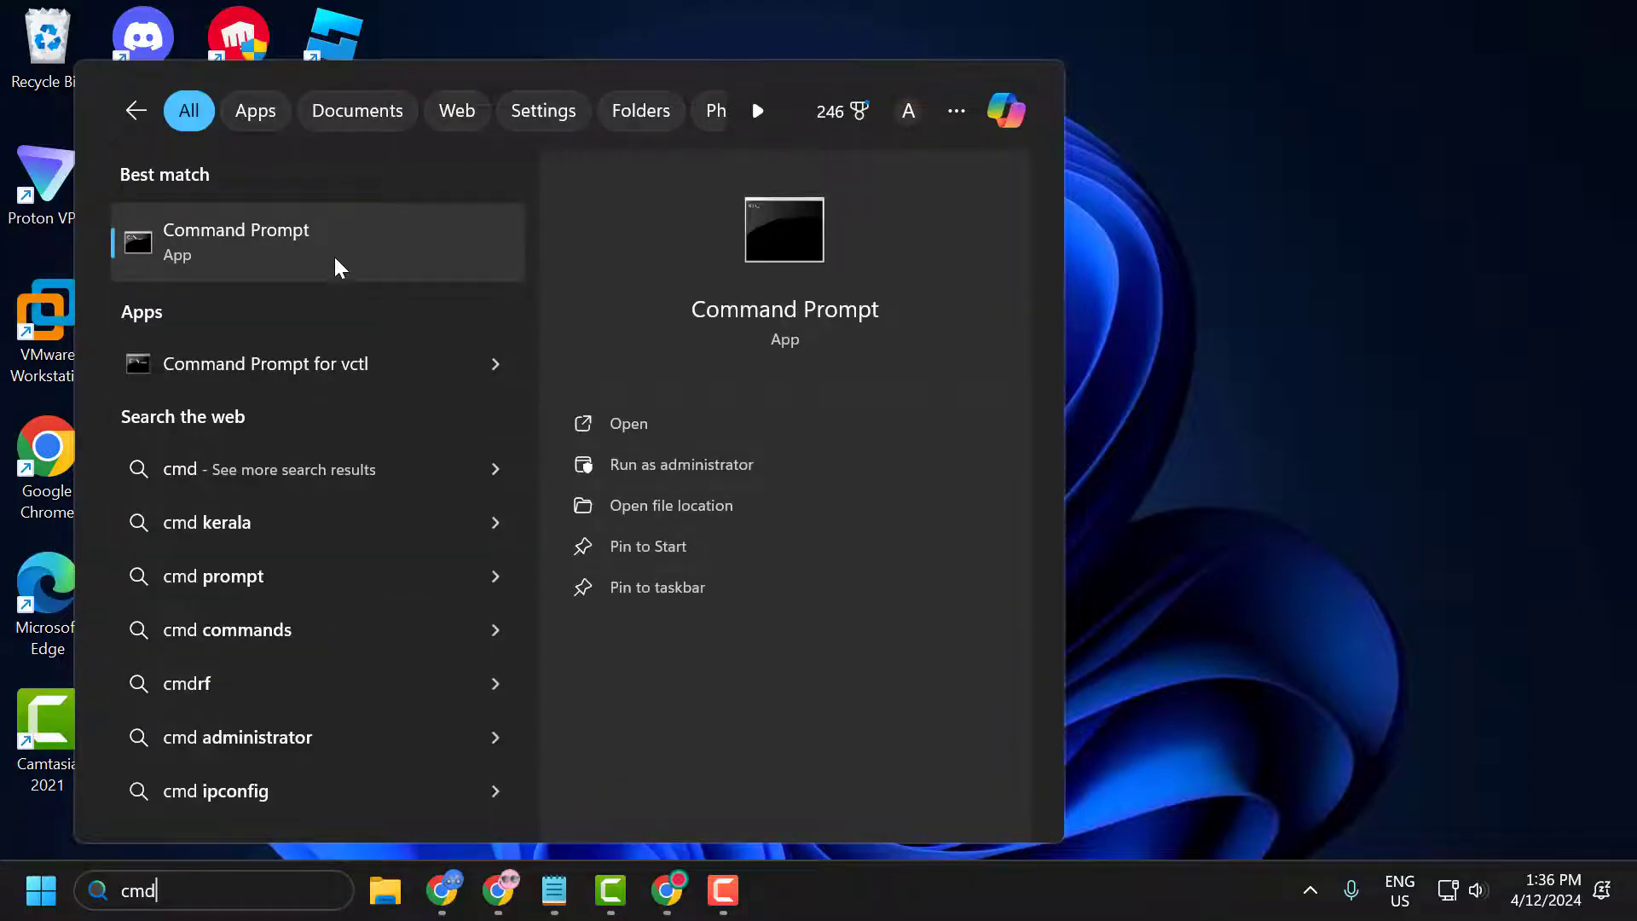
{"action": "right_click", "coordinate": [336, 265]}
{"action": "left_click", "coordinate": [447, 297]}
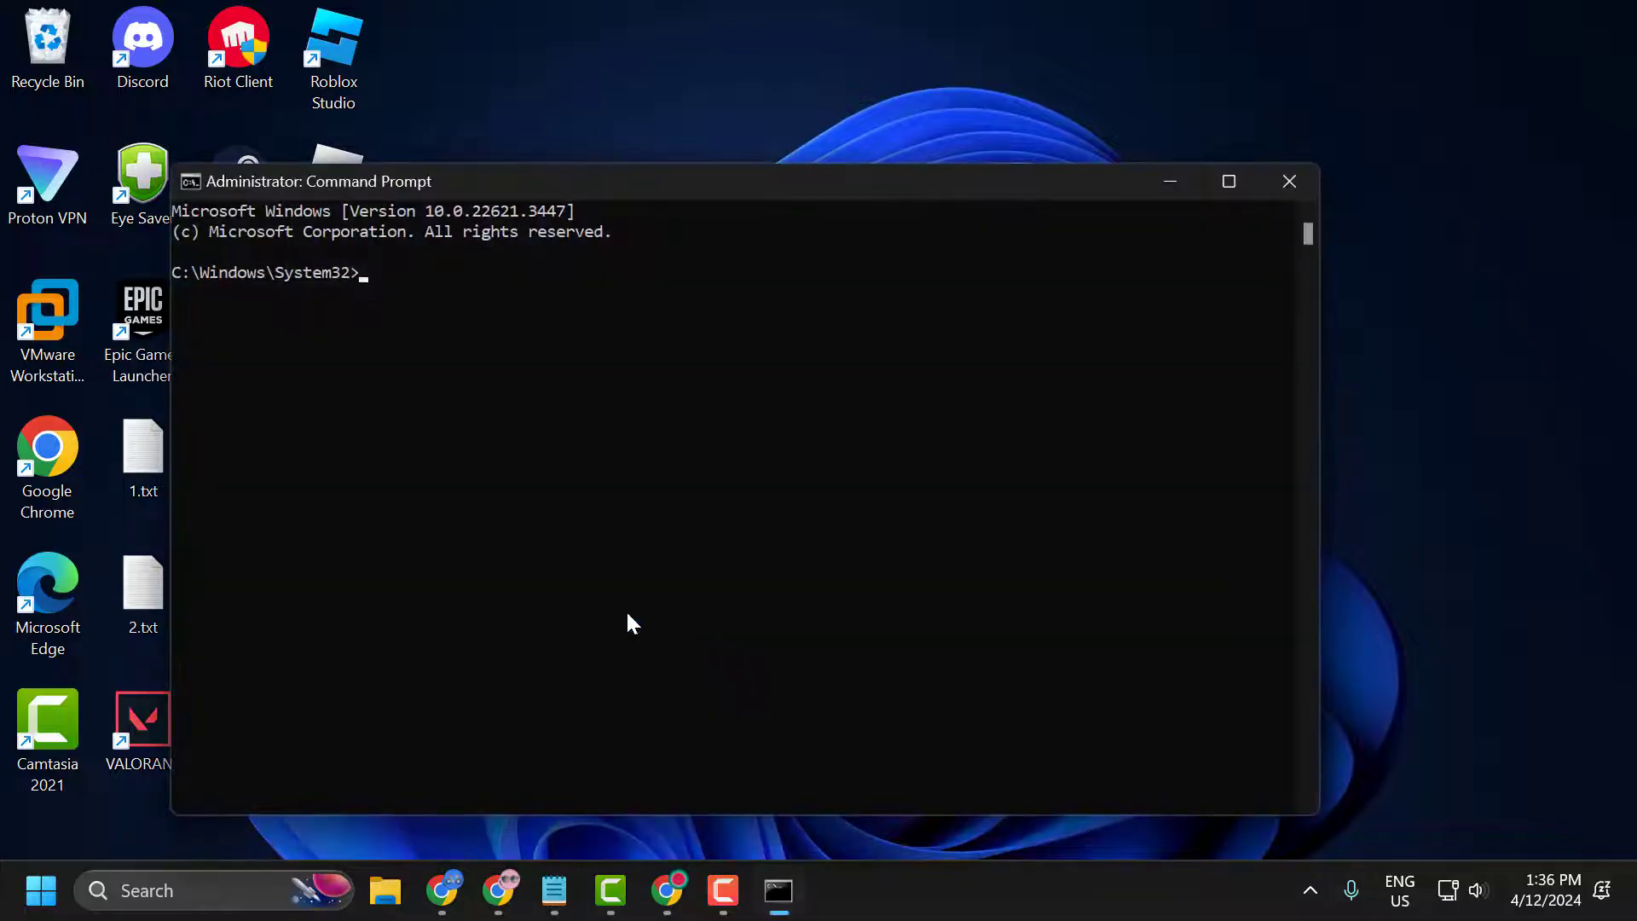
Step: Paste ipconfig /flushdns from 2.txt into Command Prompt and run it
{"action": "left_click", "coordinate": [554, 890]}
{"action": "left_click_drag", "start_coordinate": [720, 420], "coordinate": [574, 426]}
{"action": "key", "text": "ctrl+c"}
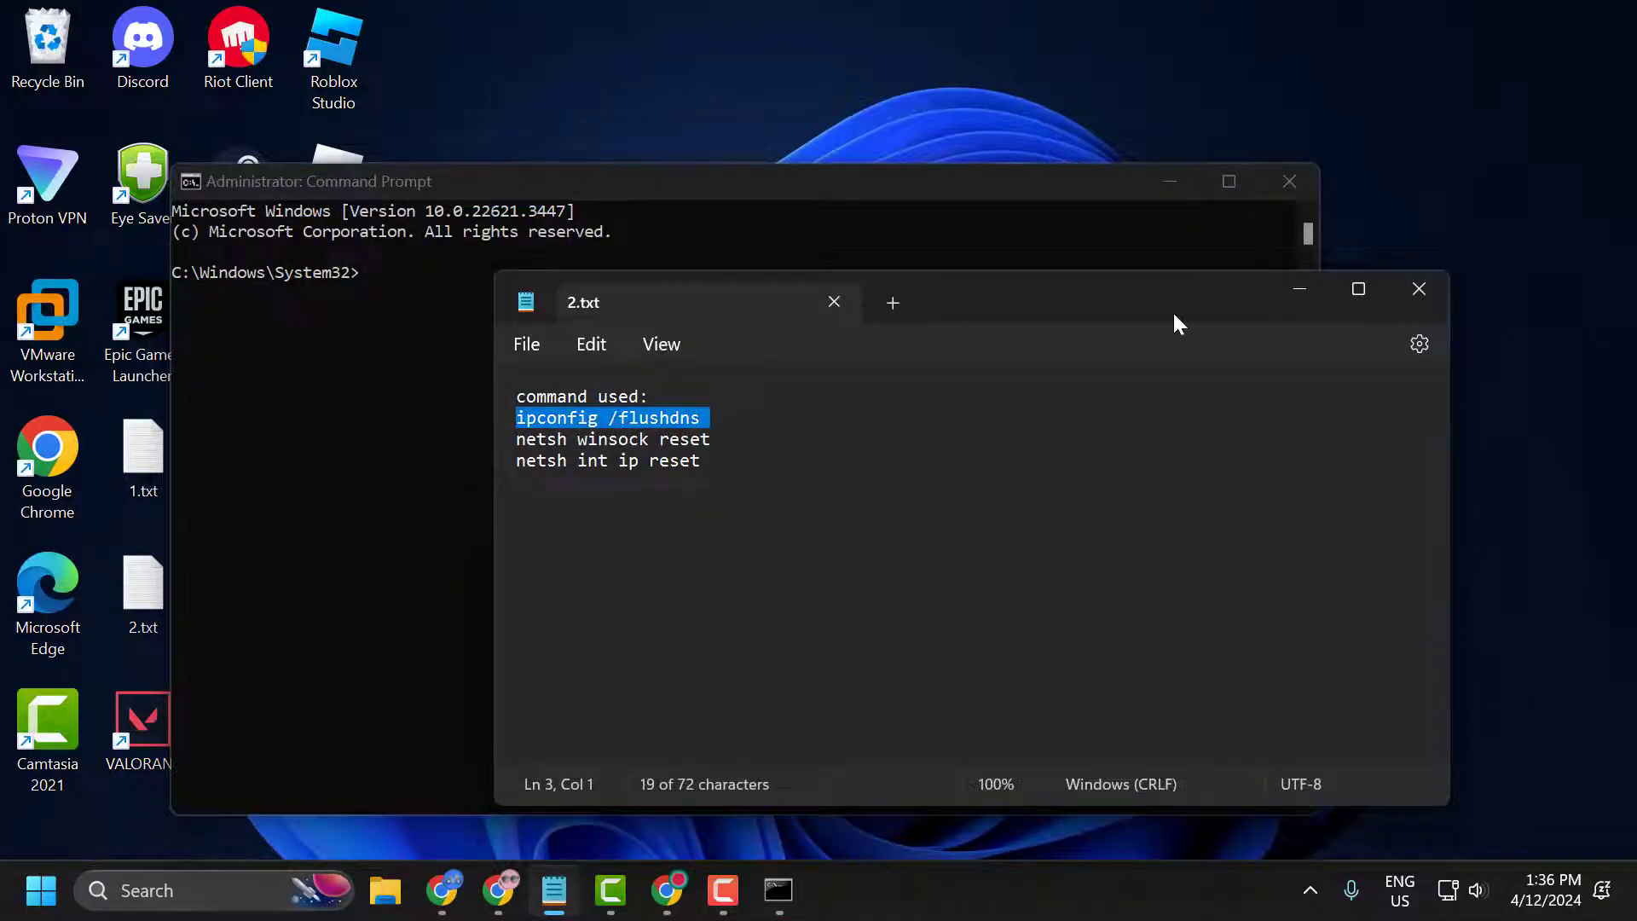
{"action": "left_click", "coordinate": [1298, 301]}
{"action": "left_click", "coordinate": [689, 181]}
{"action": "key", "text": "ctrl+v"}
{"action": "key", "text": "Return"}
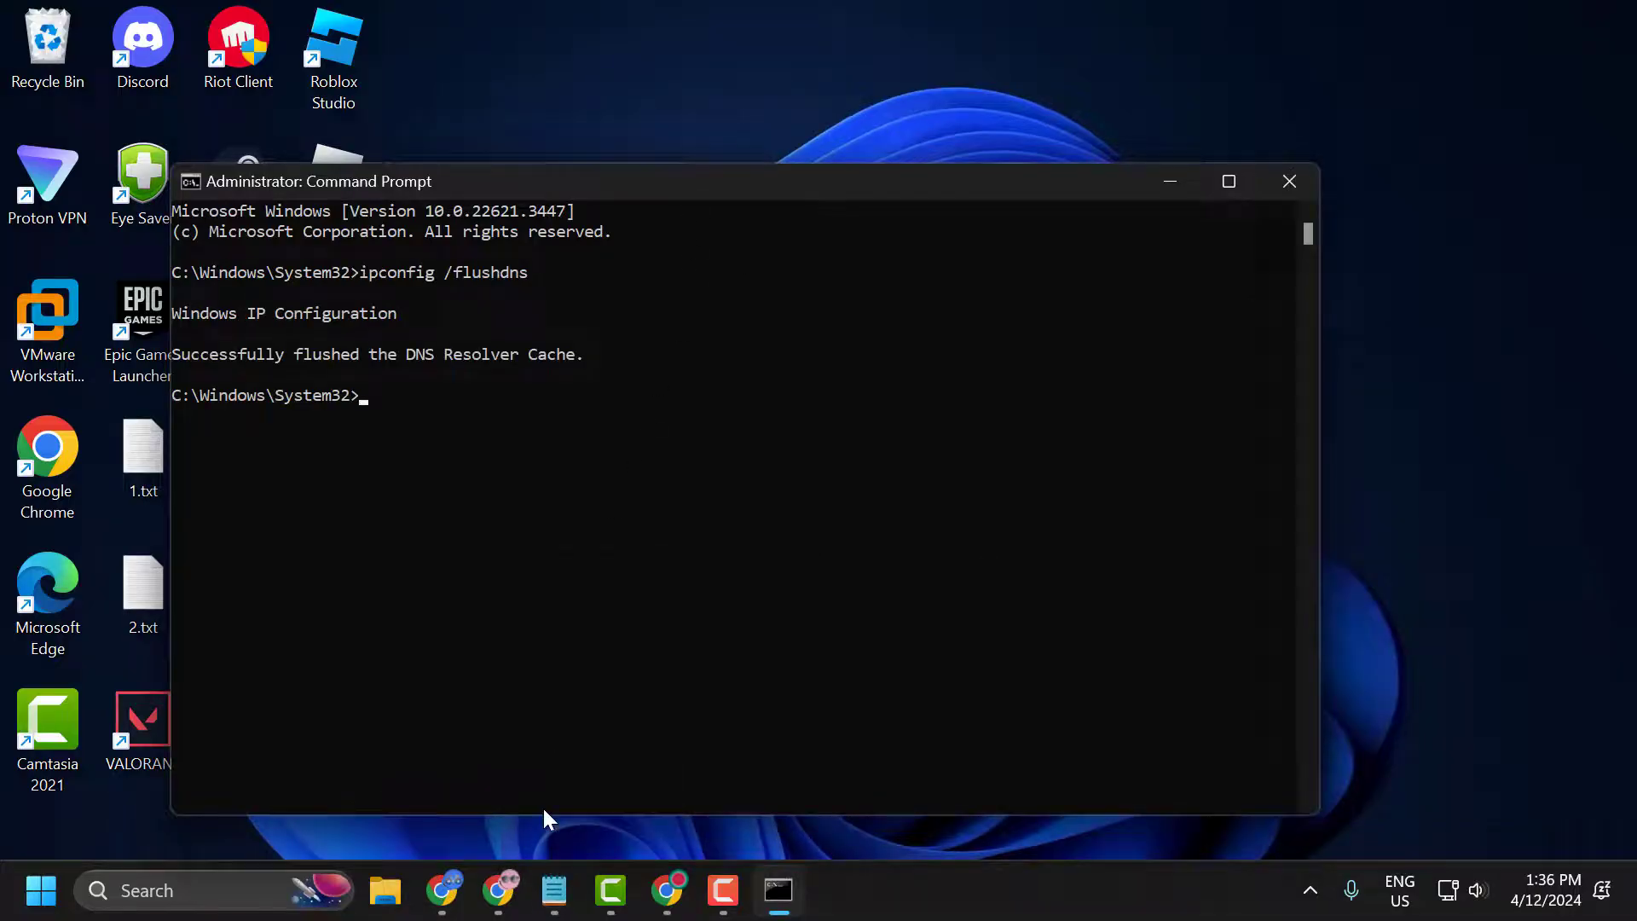
Step: Copy netsh winsock reset from 2.txt and run it in Command Prompt
{"action": "left_click", "coordinate": [554, 890]}
{"action": "triple_click", "coordinate": [606, 440]}
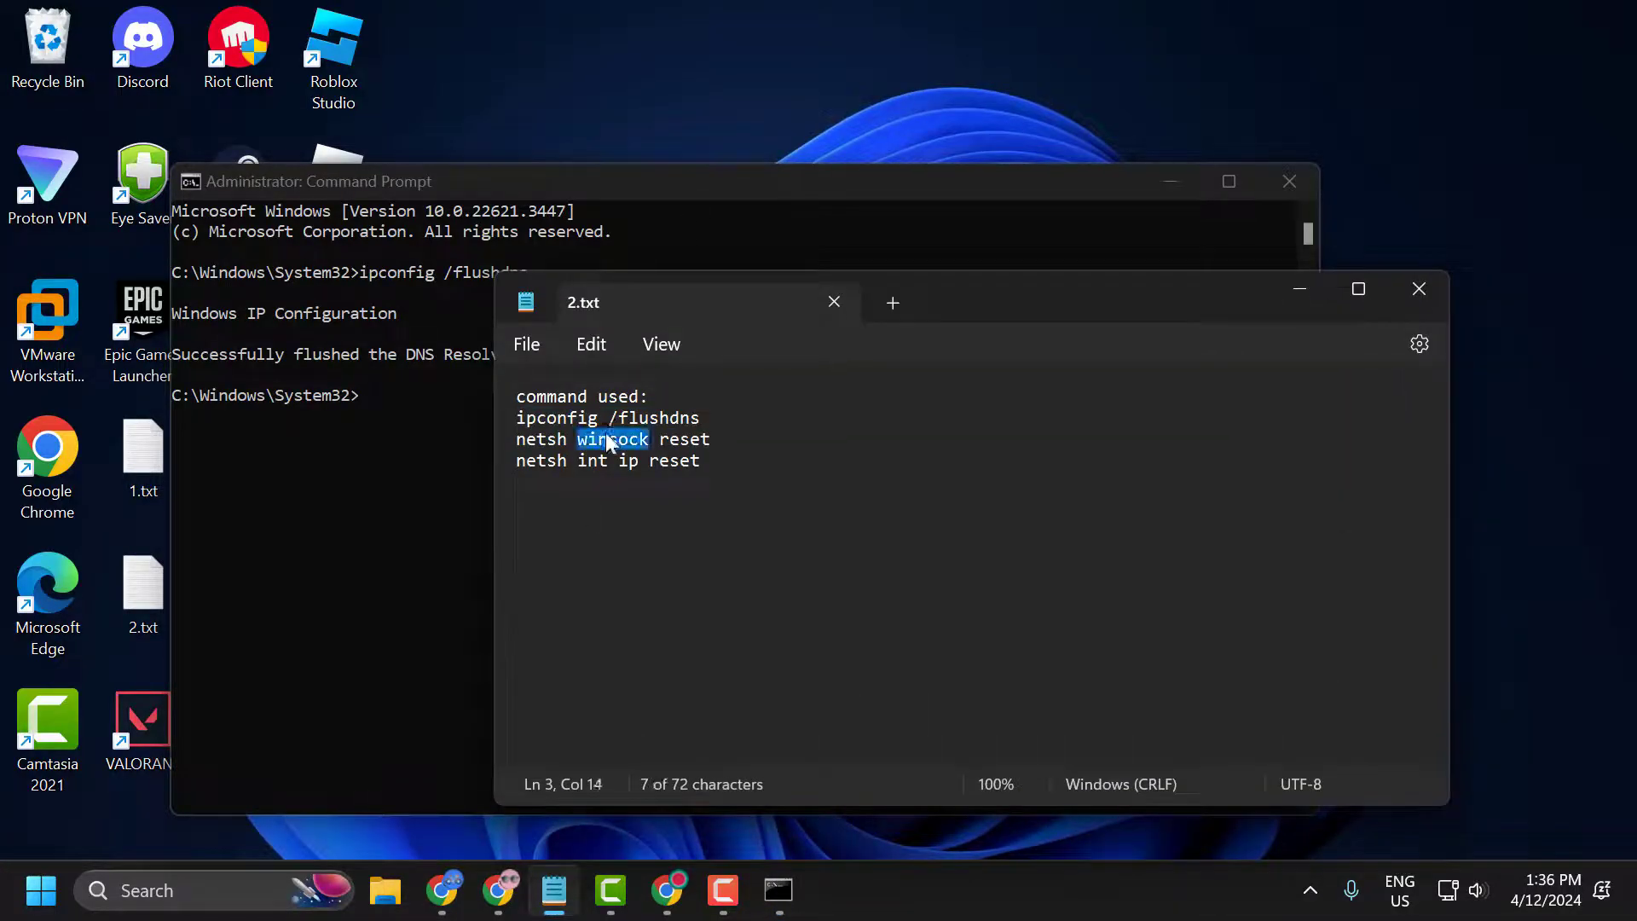
{"action": "key", "text": "ctrl+c"}
{"action": "left_click", "coordinate": [1300, 289]}
{"action": "left_click", "coordinate": [750, 226]}
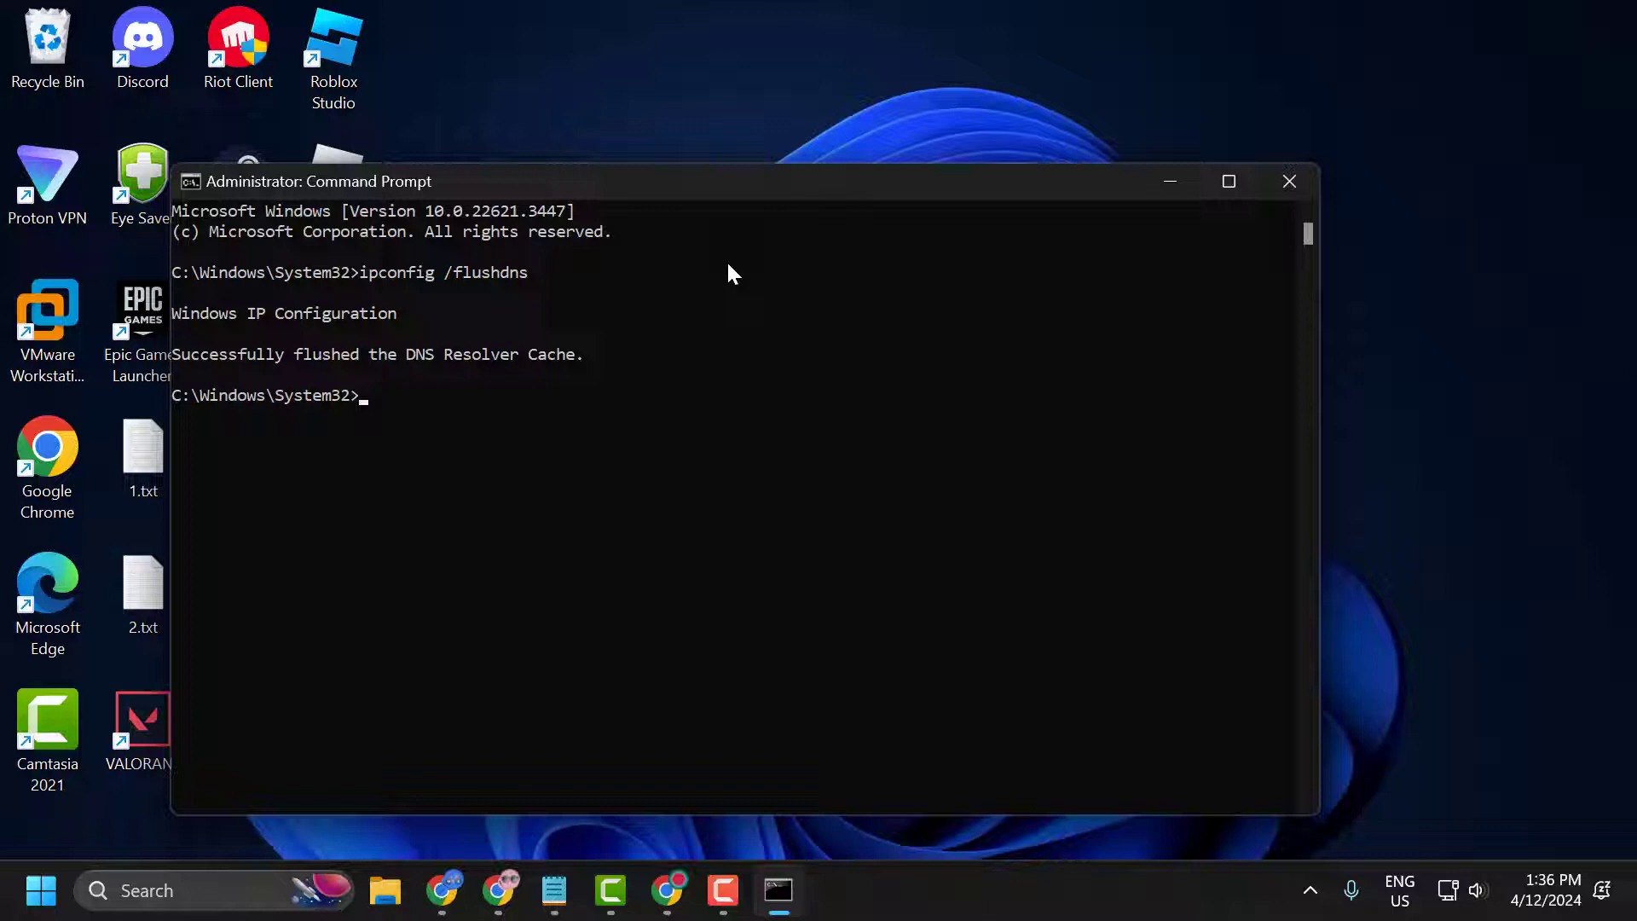
{"action": "key", "text": "ctrl+v"}
{"action": "key", "text": "Return"}
Step: Copy netsh int ip reset from 2.txt and run it in Command Prompt
{"action": "left_click", "coordinate": [555, 890]}
{"action": "triple_click", "coordinate": [673, 461]}
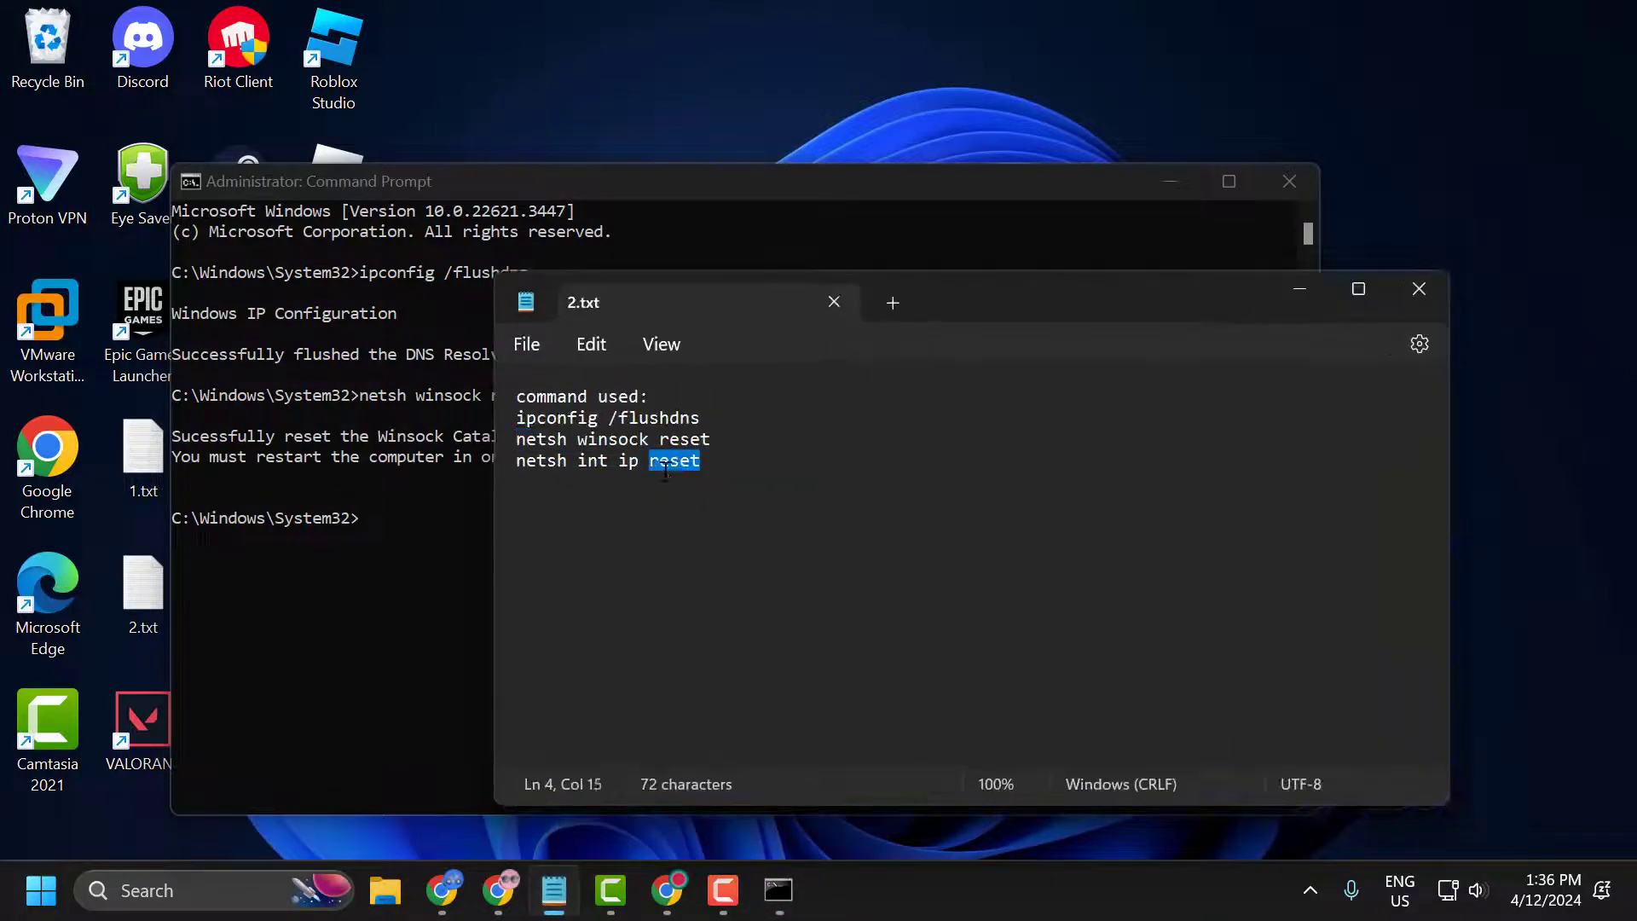
{"action": "key", "text": "ctrl+c"}
{"action": "left_click", "coordinate": [1300, 290]}
{"action": "left_click", "coordinate": [739, 176]}
{"action": "key", "text": "ctrl+v"}
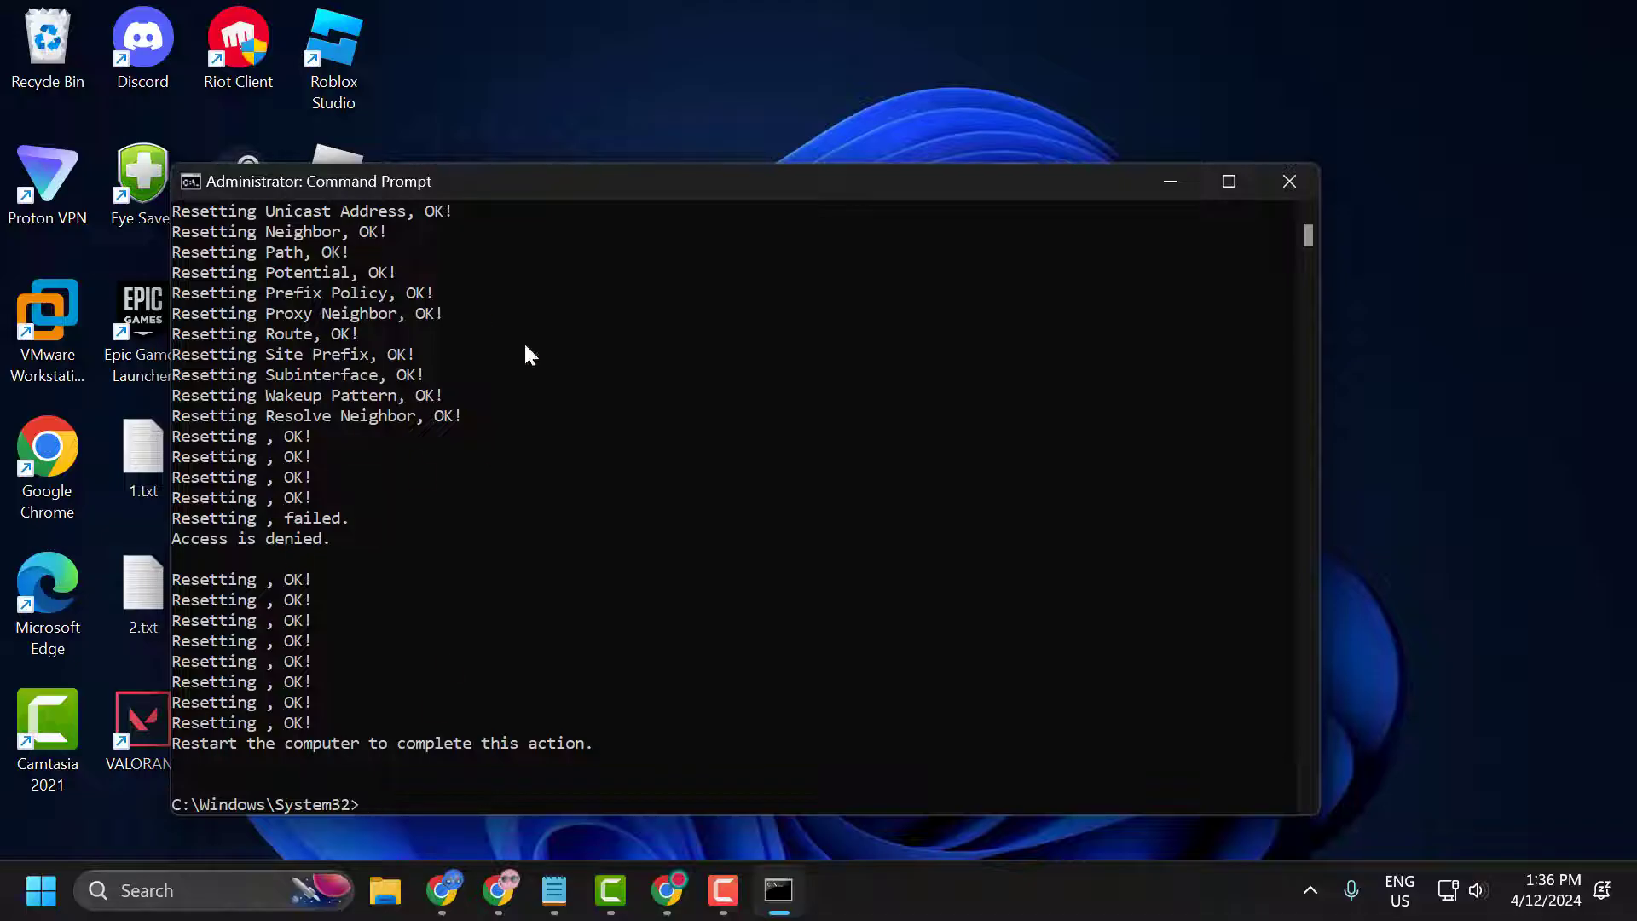
Step: Close the administrator Command Prompt window after the network reset commands finish
{"action": "left_click", "coordinate": [1289, 180]}
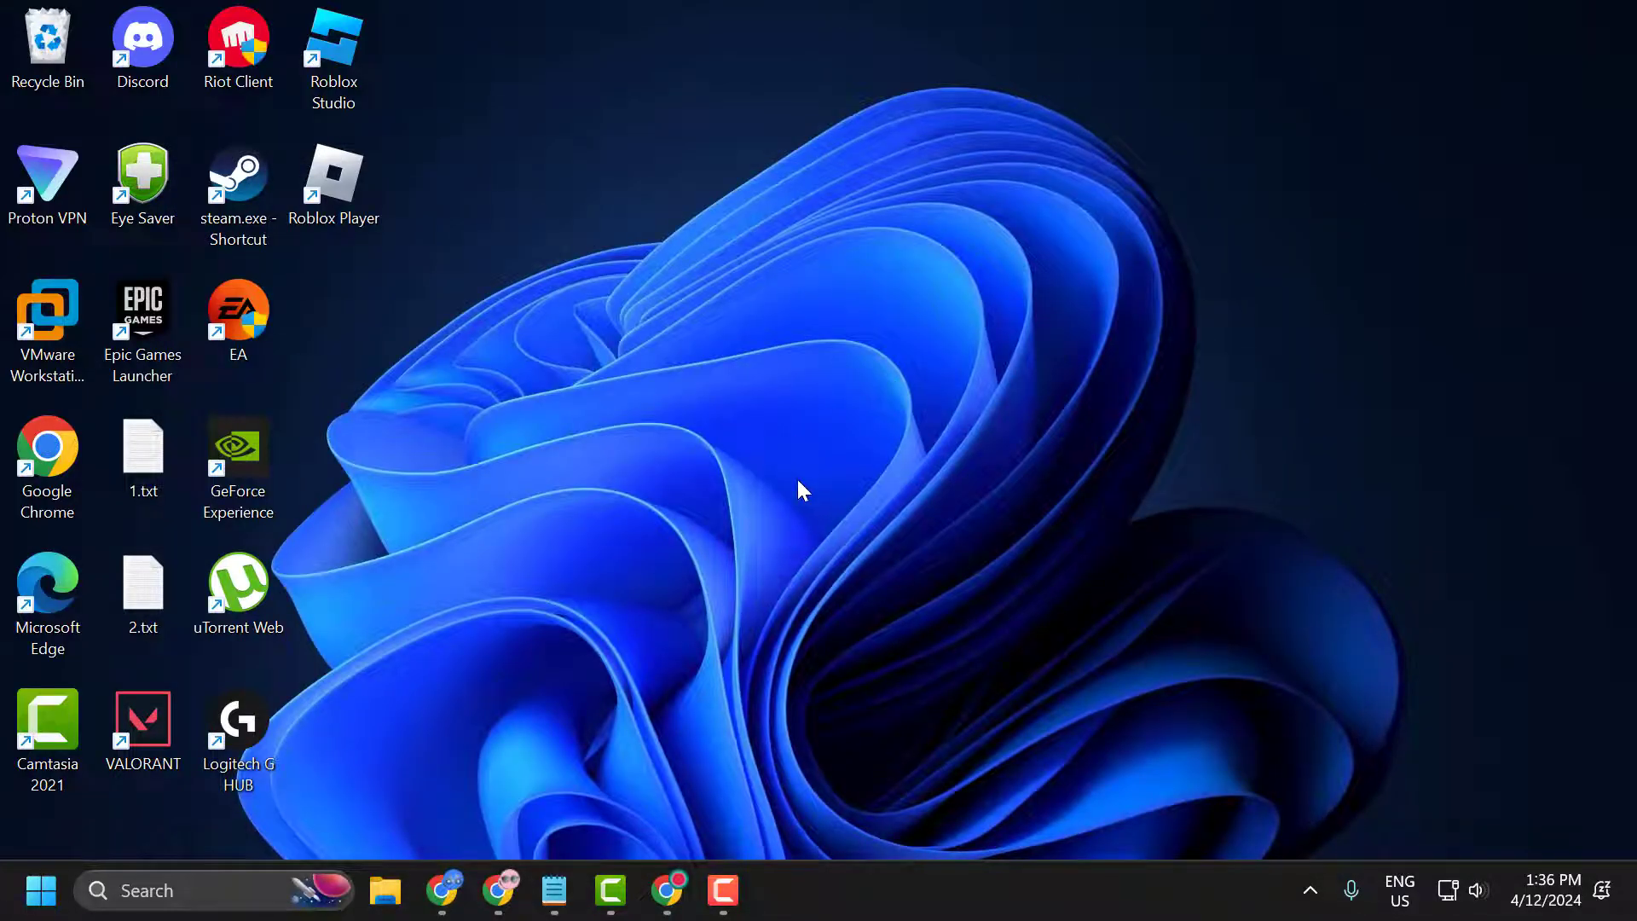